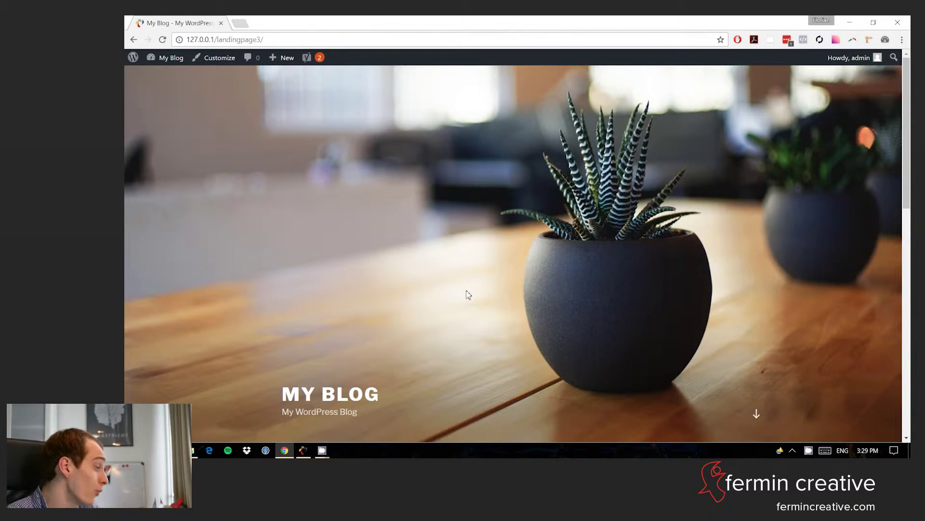
From the dashboard, search the installed themes for Sydney
mouse_move(164, 58)
left_click(164, 76)
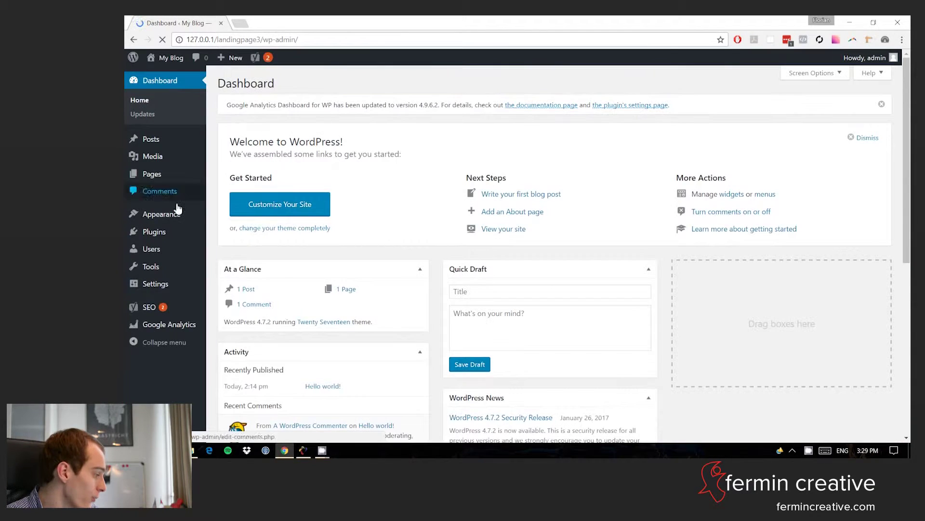
mouse_move(178, 212)
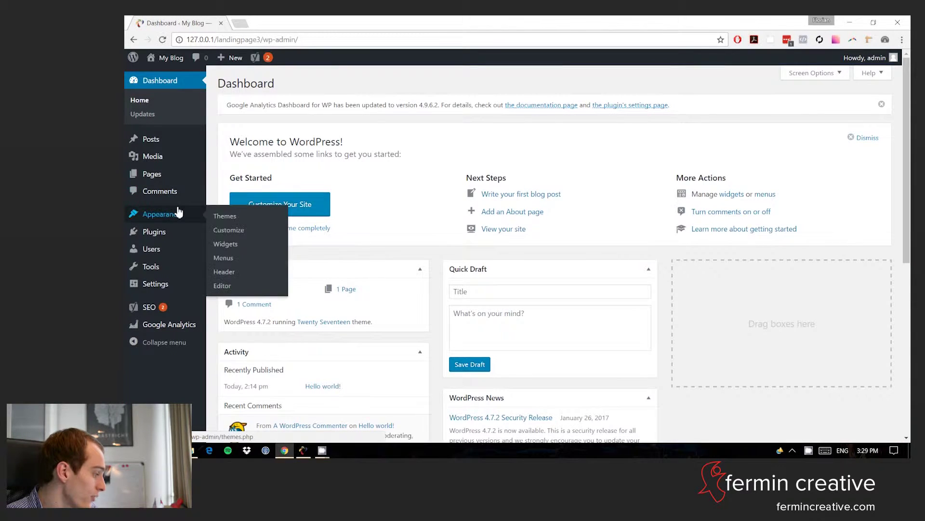
left_click(225, 216)
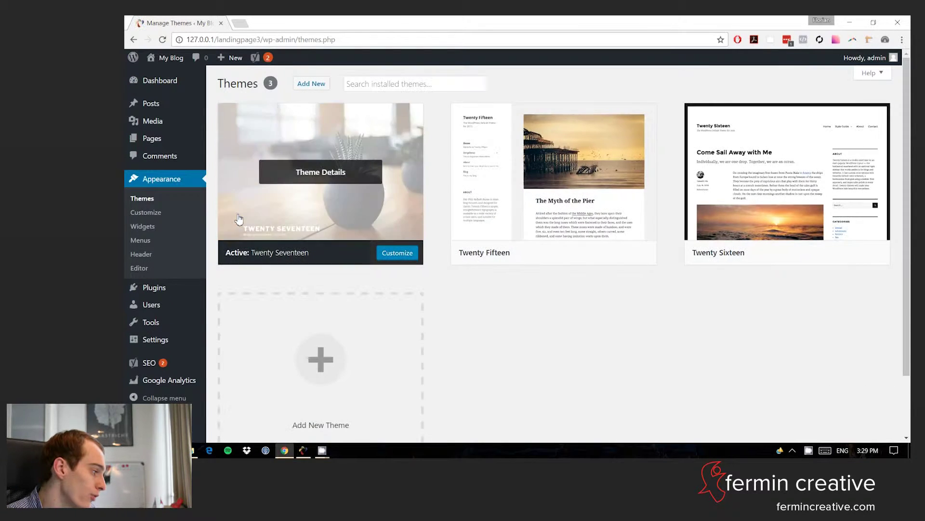
left_click(406, 87)
type("Sy")
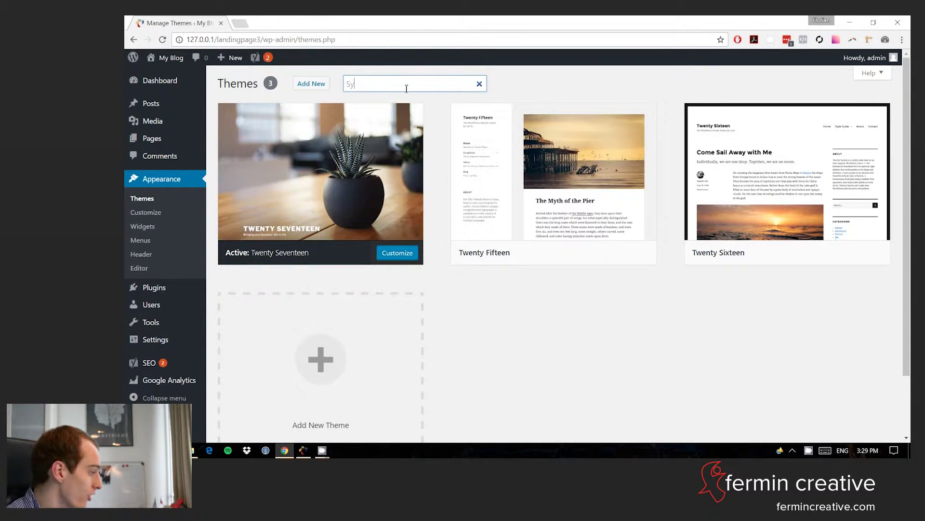
type("dne")
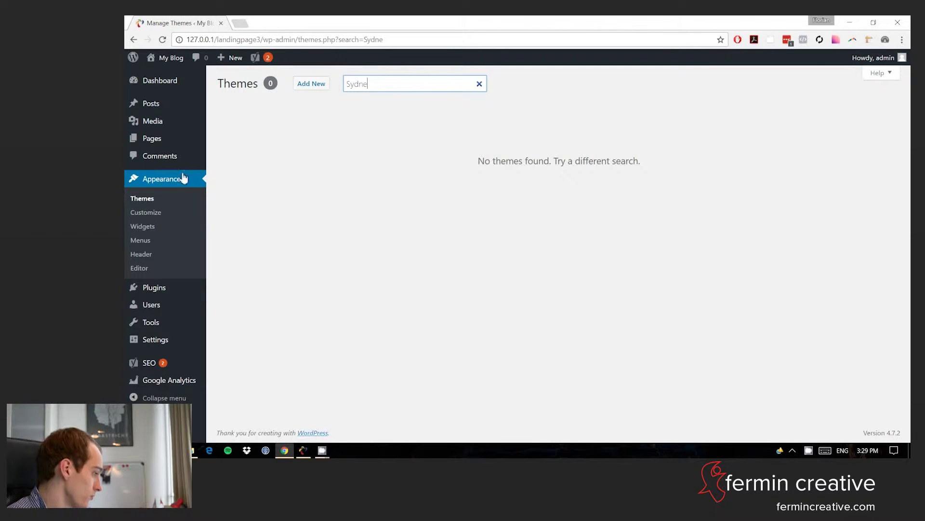
Find Sydney in the theme directory, install it and activate it
left_click(311, 87)
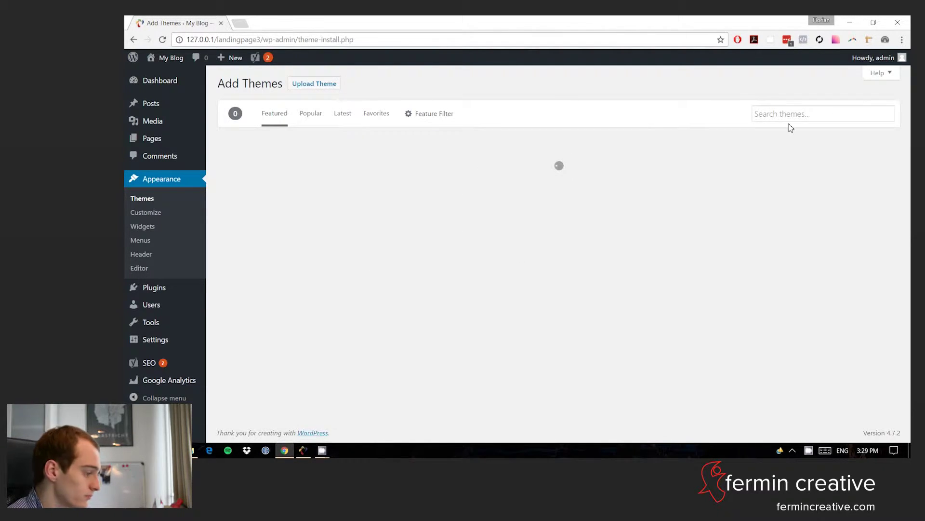
left_click(793, 115)
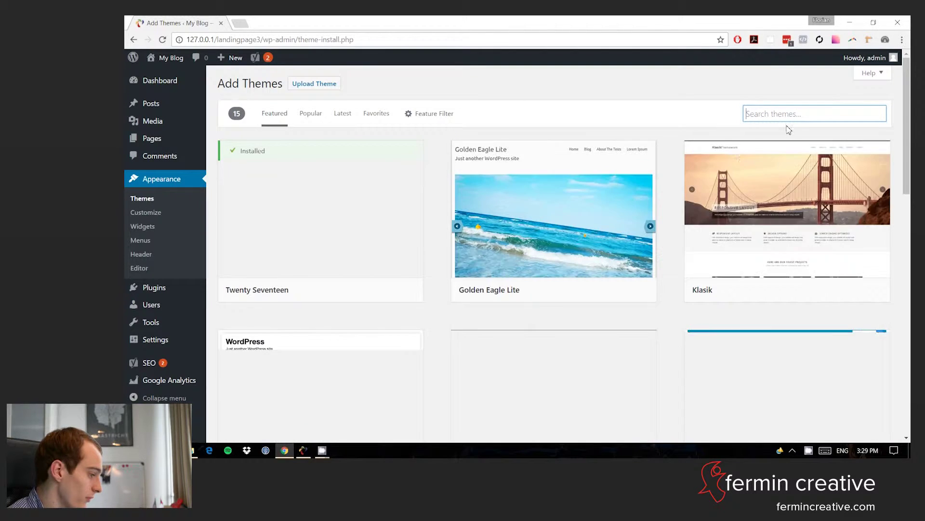
scroll(711, 193, "down", 10)
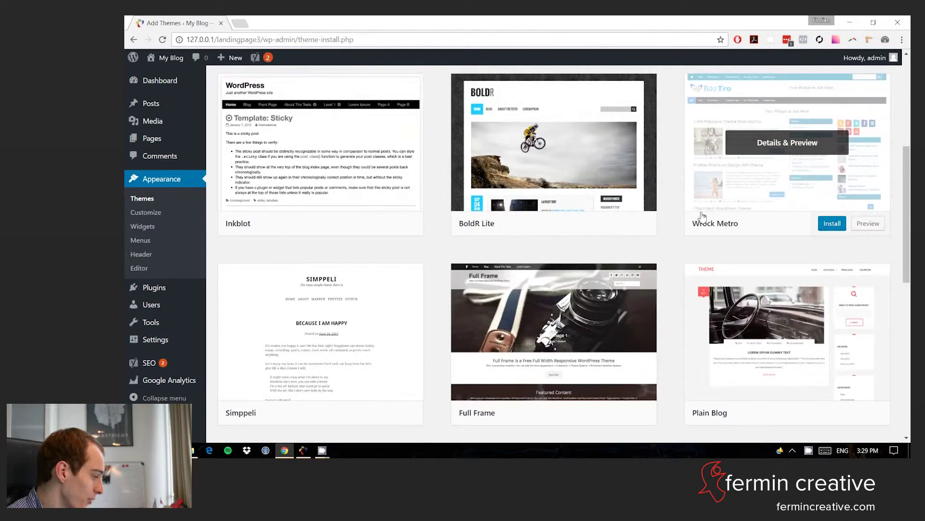
scroll(702, 217, "up", 10)
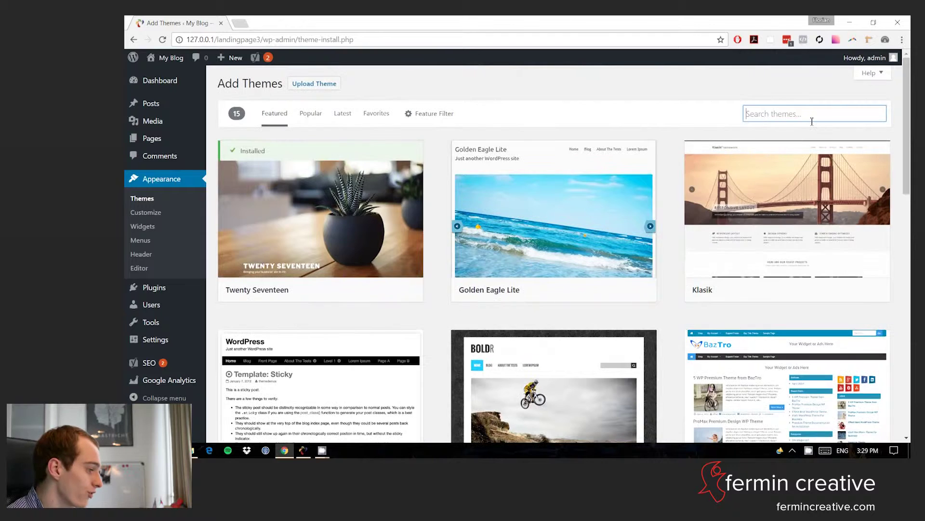
type("Syne")
key("BackSpace")
key("BackSpace")
type("dney")
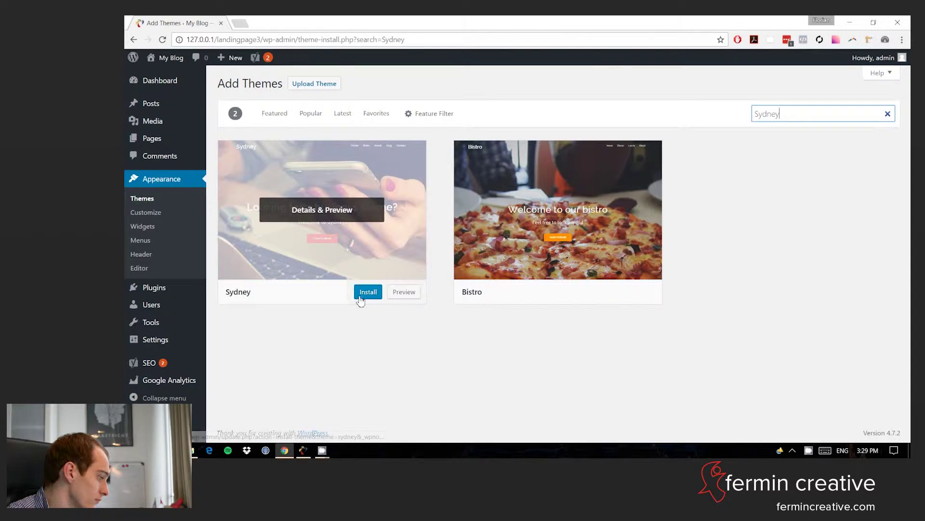
left_click(360, 298)
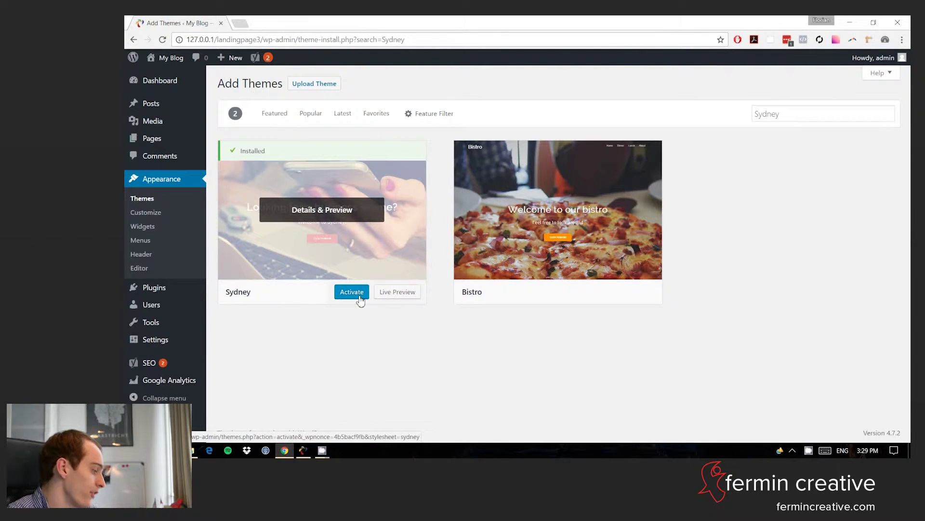
left_click(359, 296)
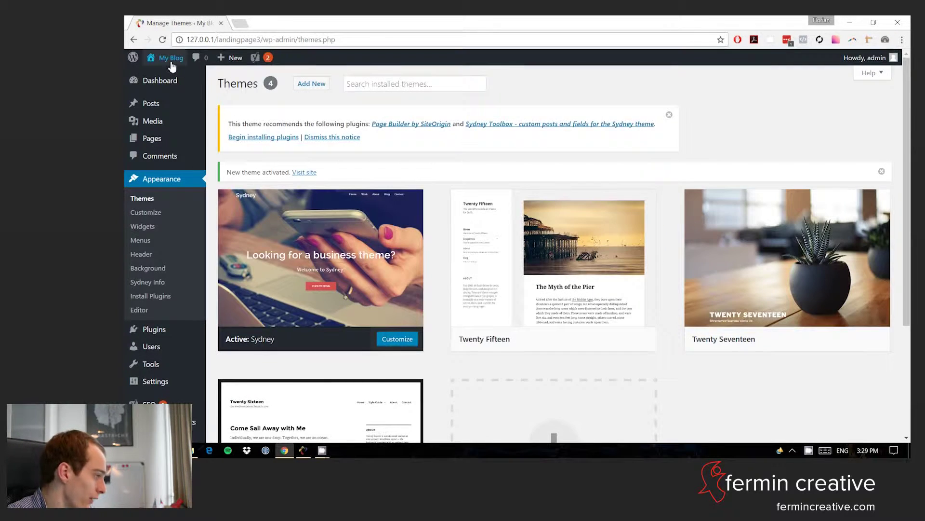
Preview the front end with the Sydney theme, then return to the dashboard
left_click(168, 76)
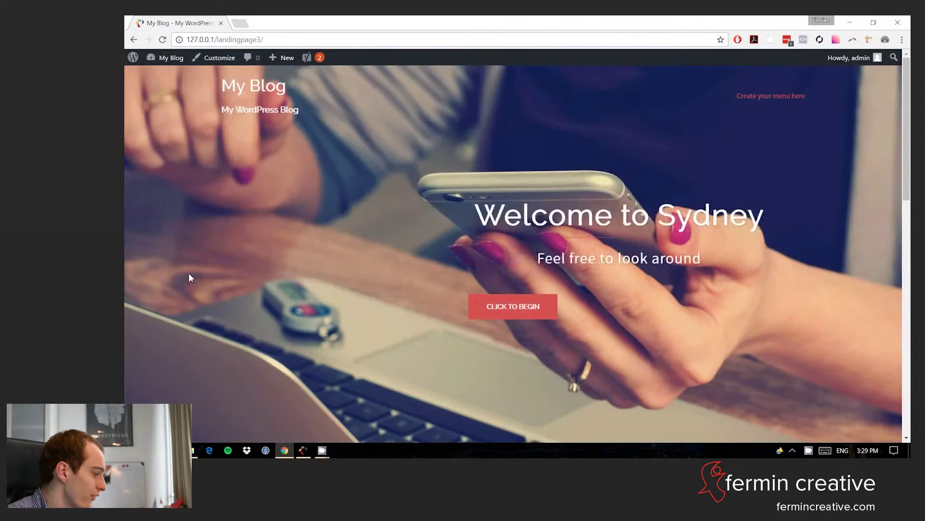
scroll(197, 281, "down", 10)
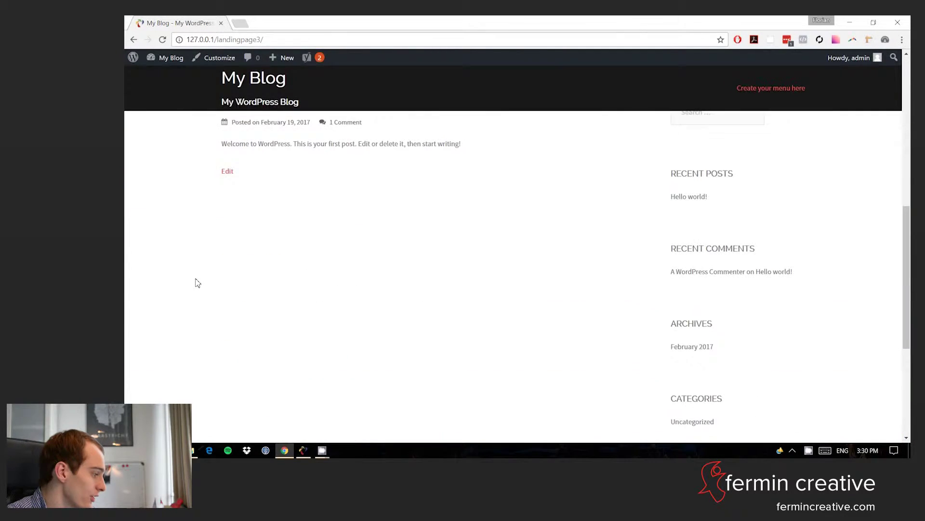
scroll(189, 310, "up", 15)
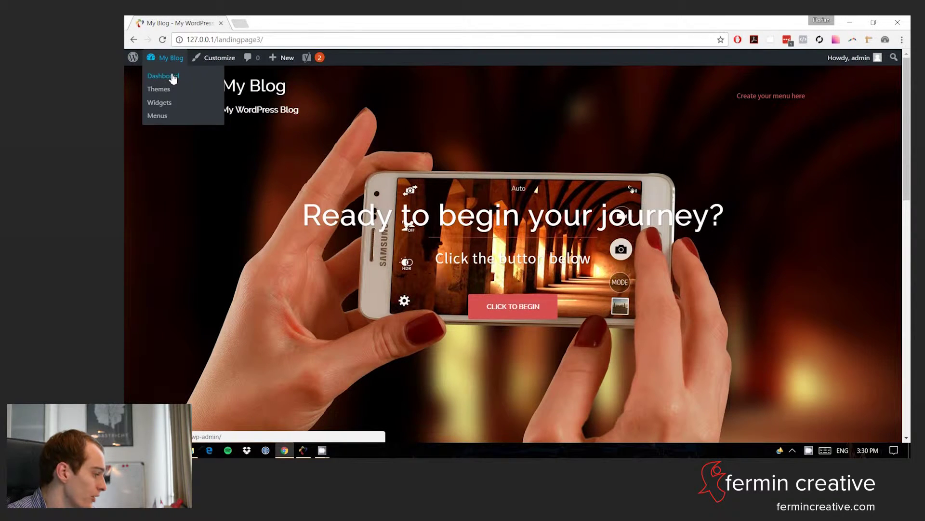
left_click(174, 77)
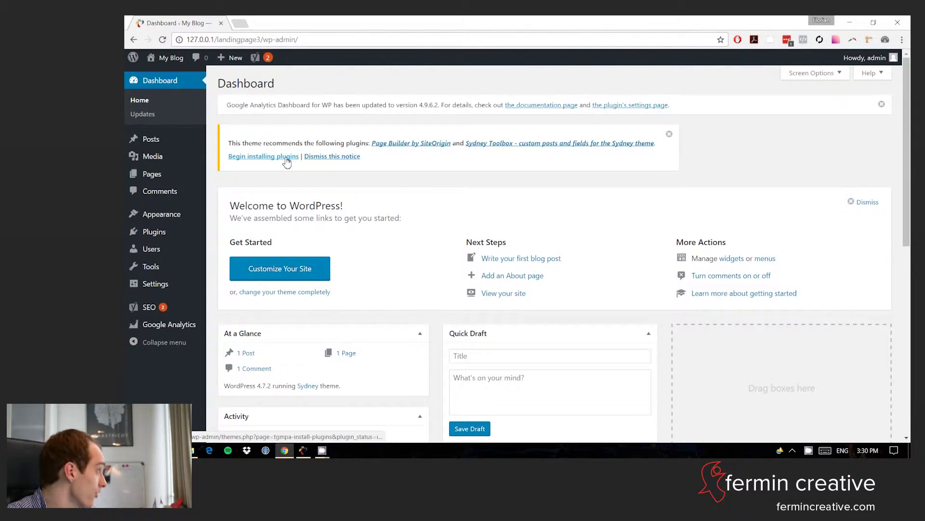
Bulk-install the recommended plugins Page Builder by SiteOrigin and Sydney Toolbox
left_click(287, 160)
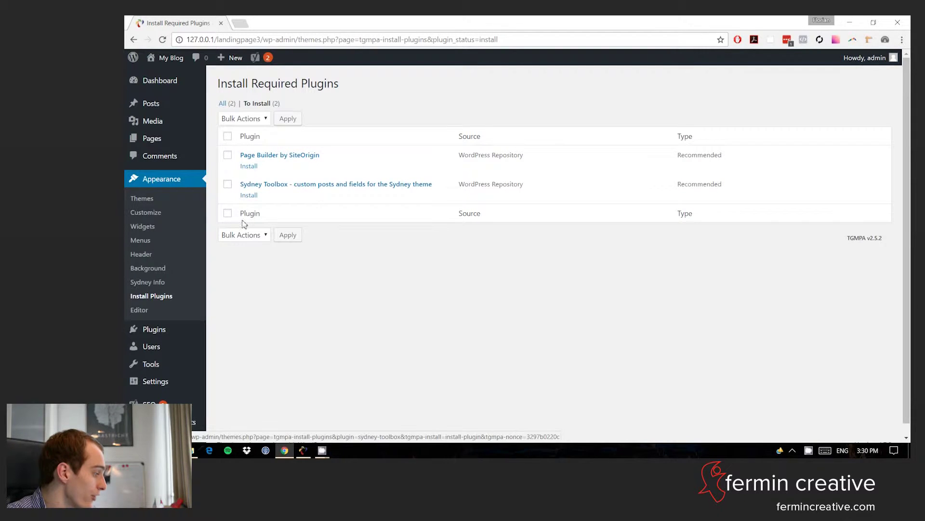
left_click(227, 155)
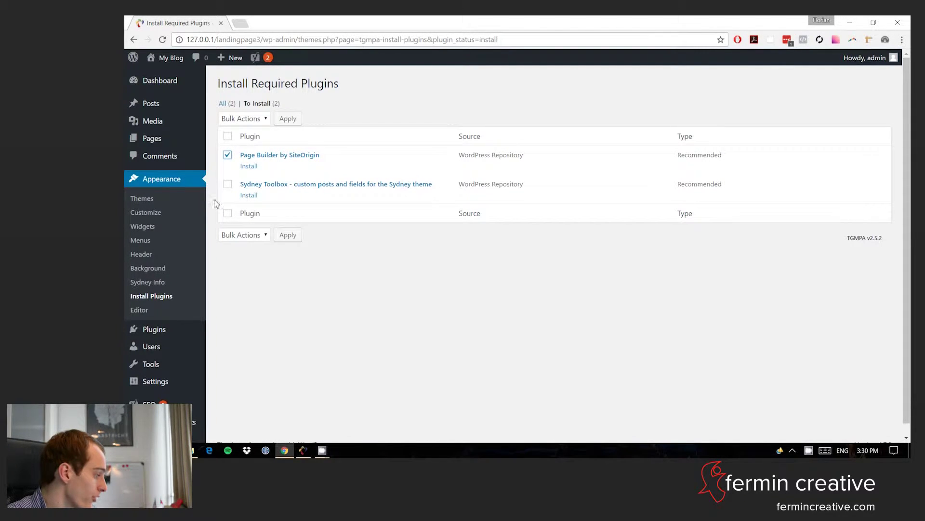
left_click(227, 184)
left_click(244, 119)
left_click(241, 135)
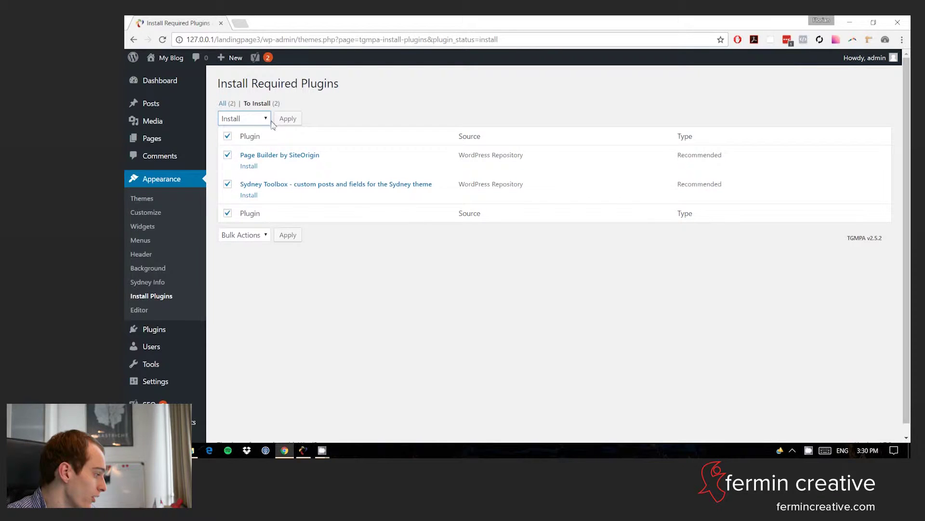
left_click(285, 120)
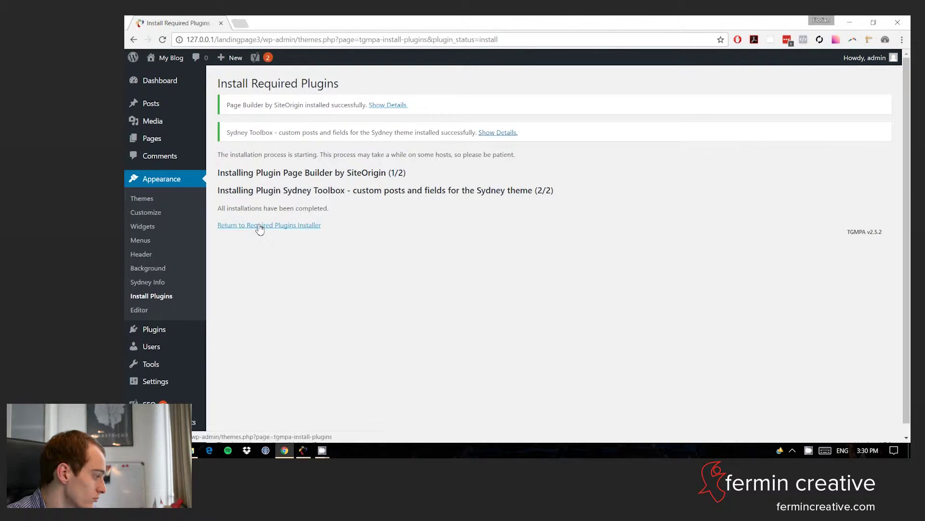
Bulk-activate Page Builder by SiteOrigin and Sydney Toolbox, then launch the Customizer
left_click(259, 225)
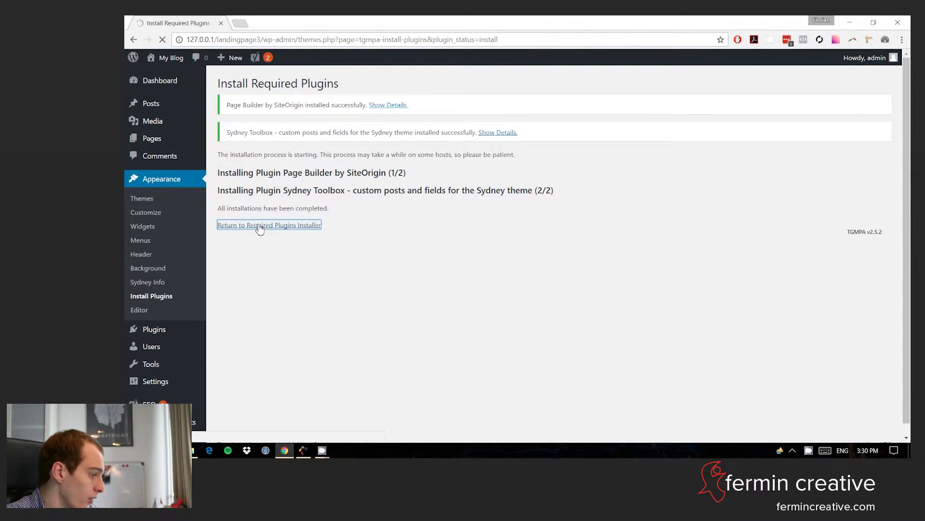
left_click(228, 184)
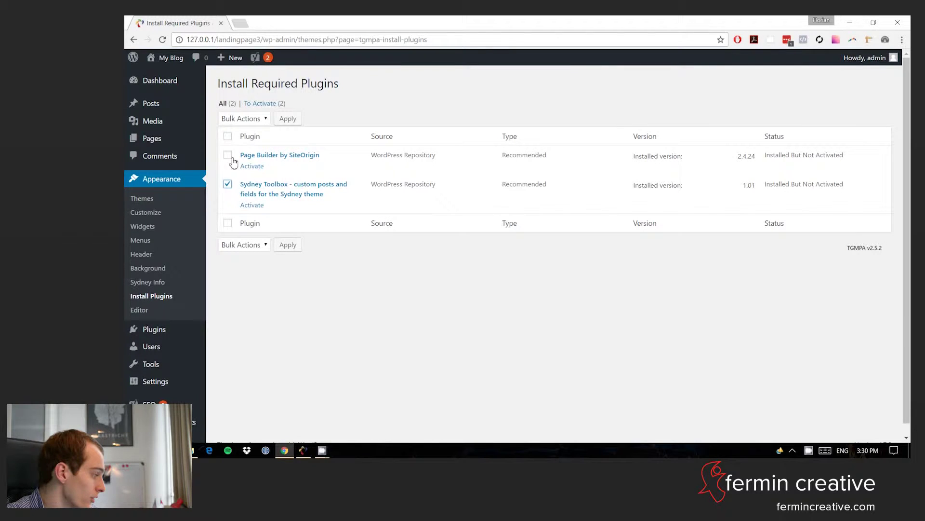
left_click(228, 154)
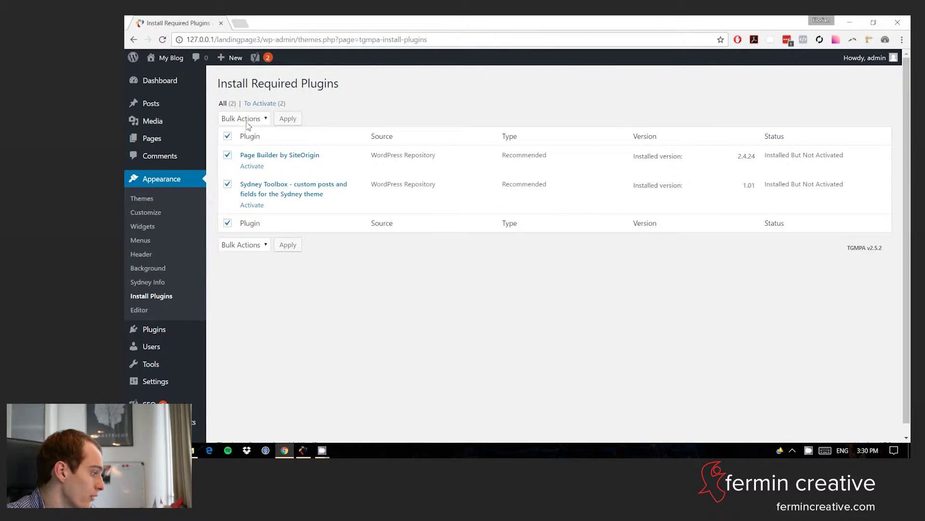
left_click(256, 118)
left_click(253, 160)
left_click(284, 121)
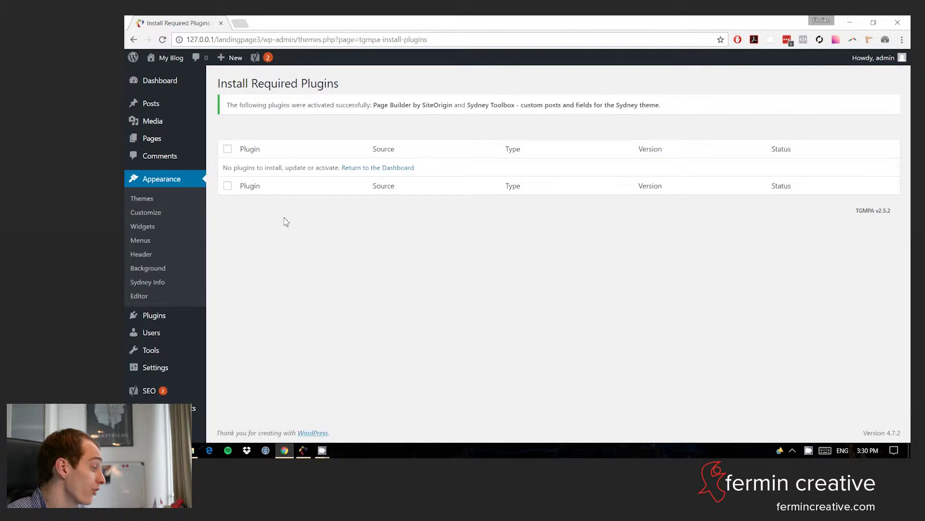
left_click(141, 217)
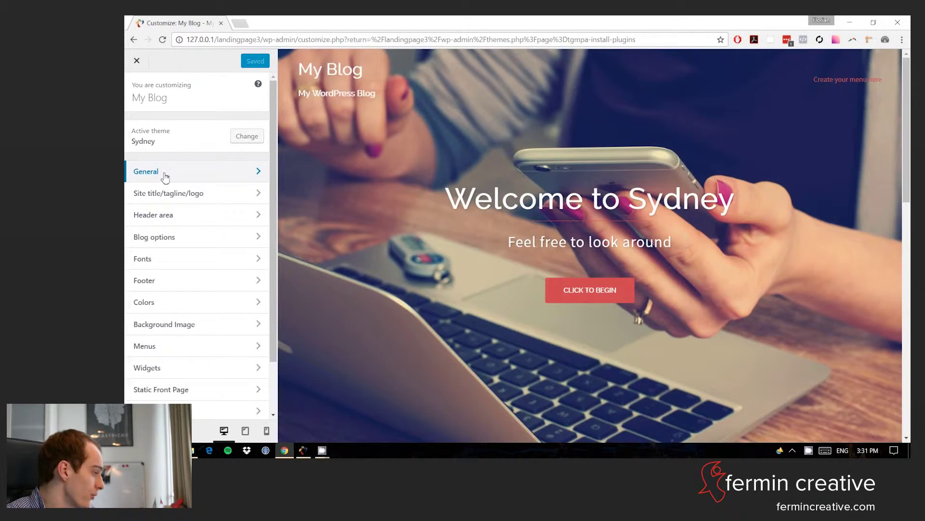
Set the site title to 'Seaside Resort' and the tagline to 'The resort you've always dreamt of - Opening soon'
left_click(165, 175)
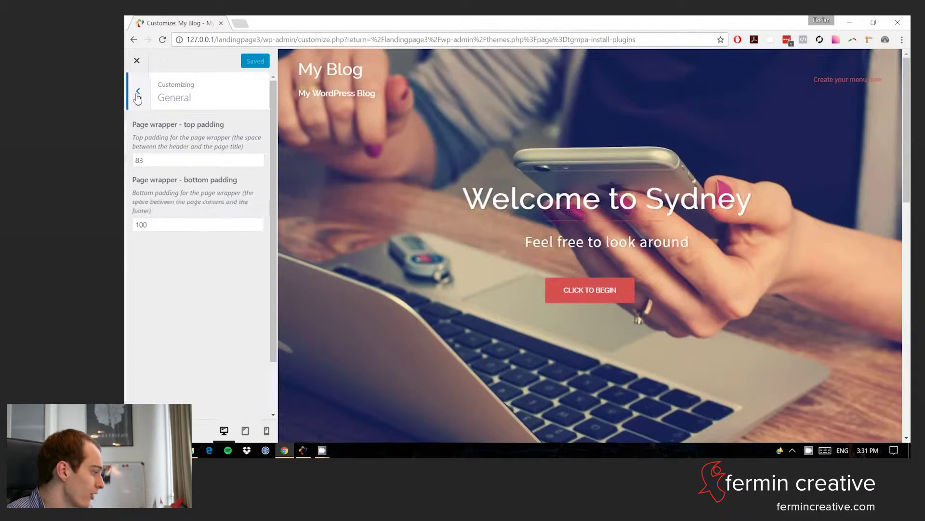
left_click(137, 93)
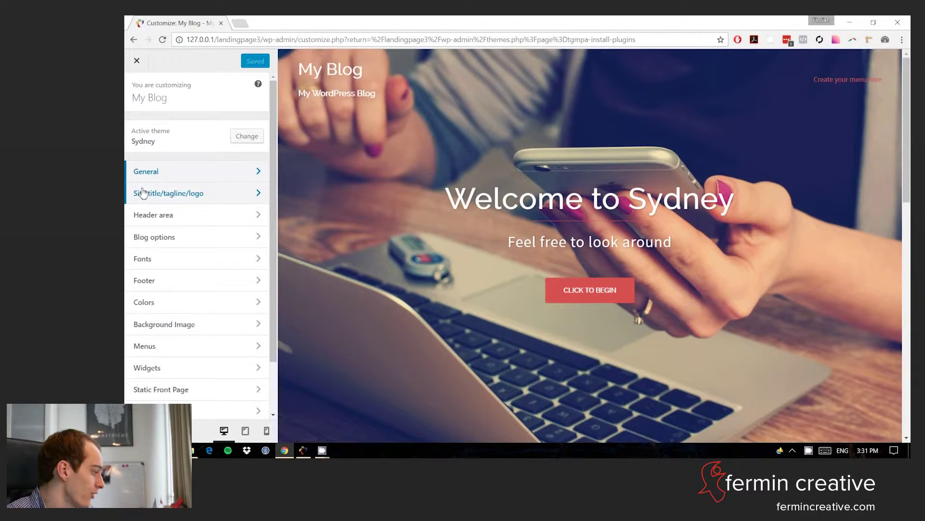
left_click(155, 198)
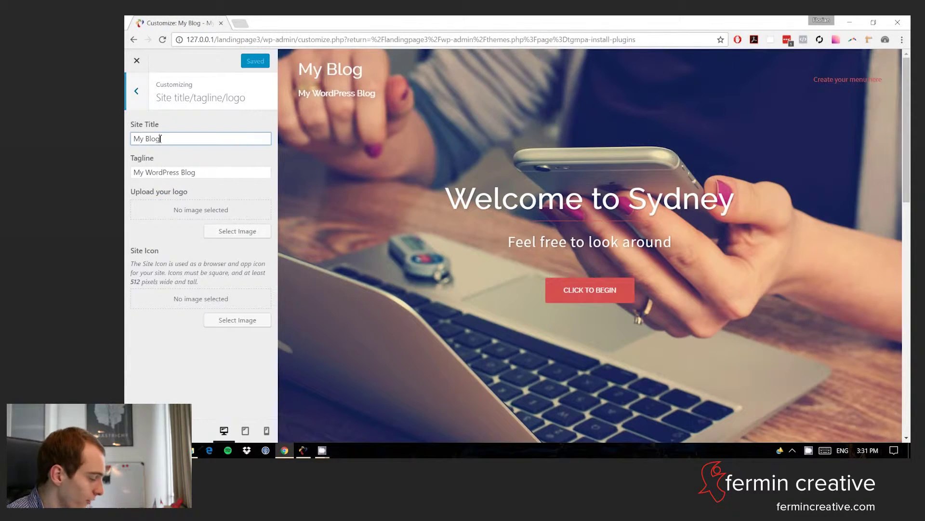
key("Tab")
type("Seas")
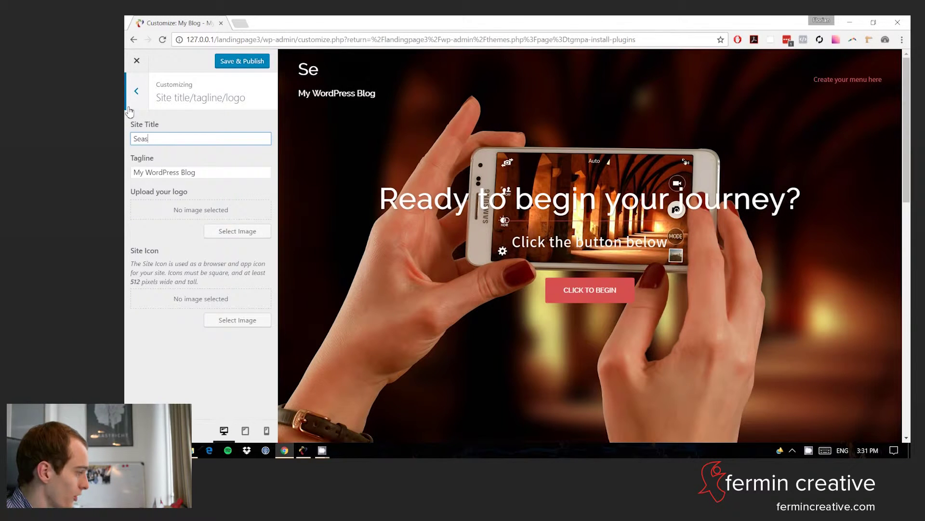
type("ide ")
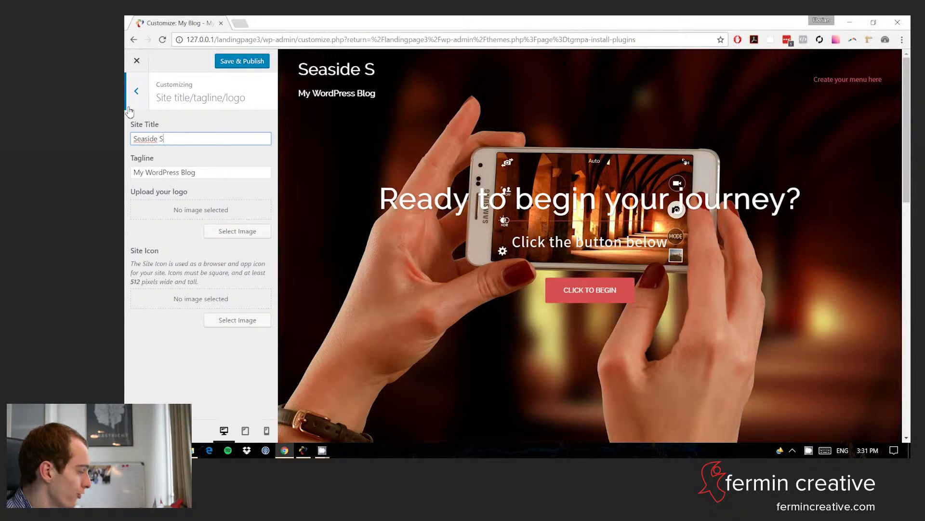
type("Sesort")
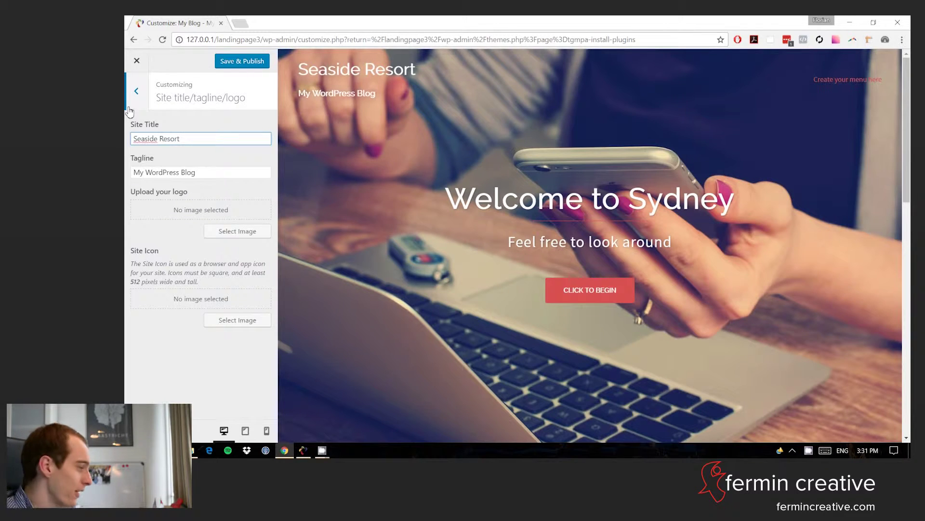
key("Tab")
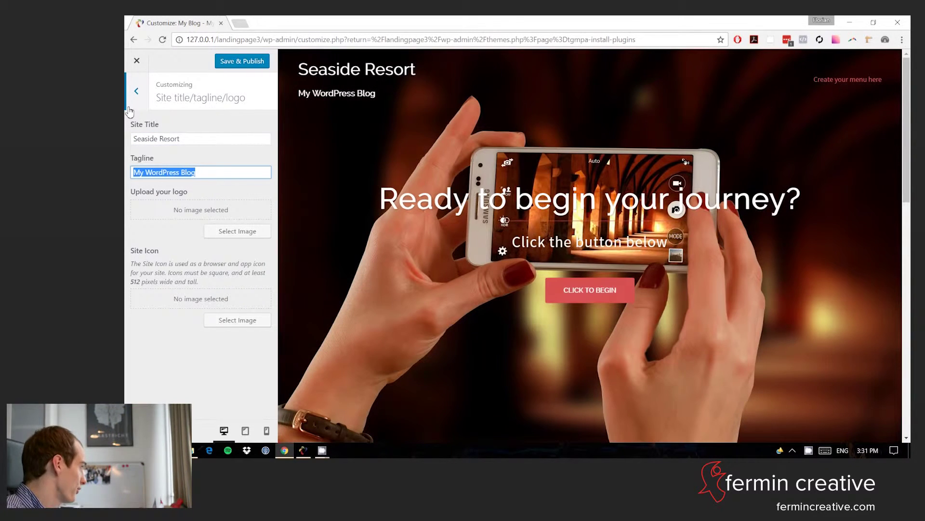
type("The re")
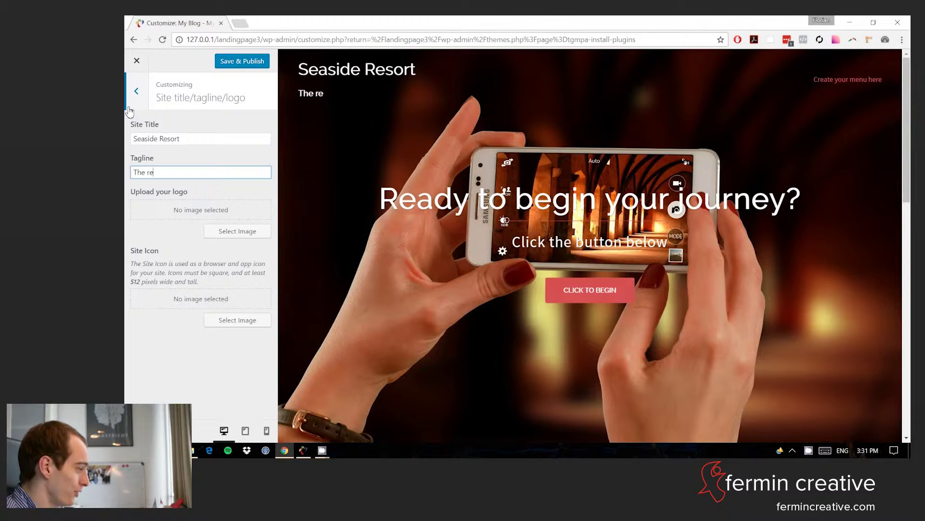
type("asort you've al")
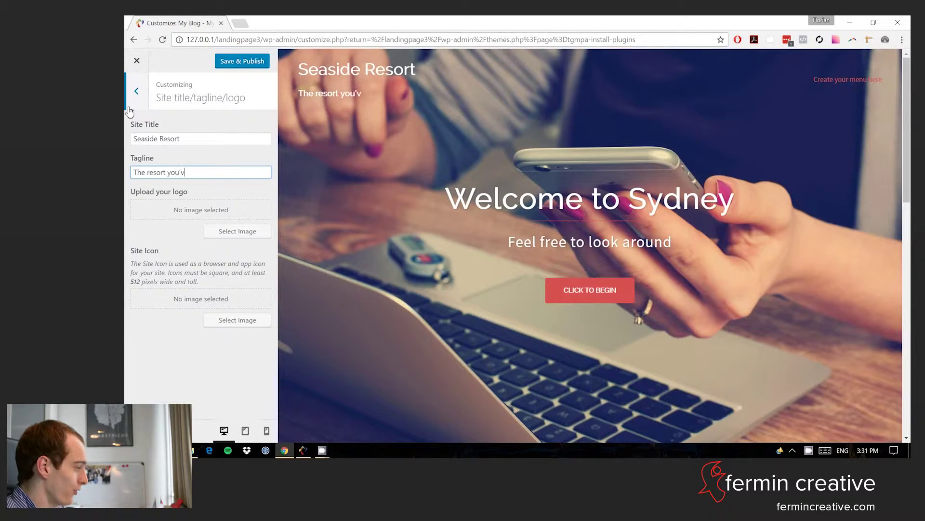
type("ways drea")
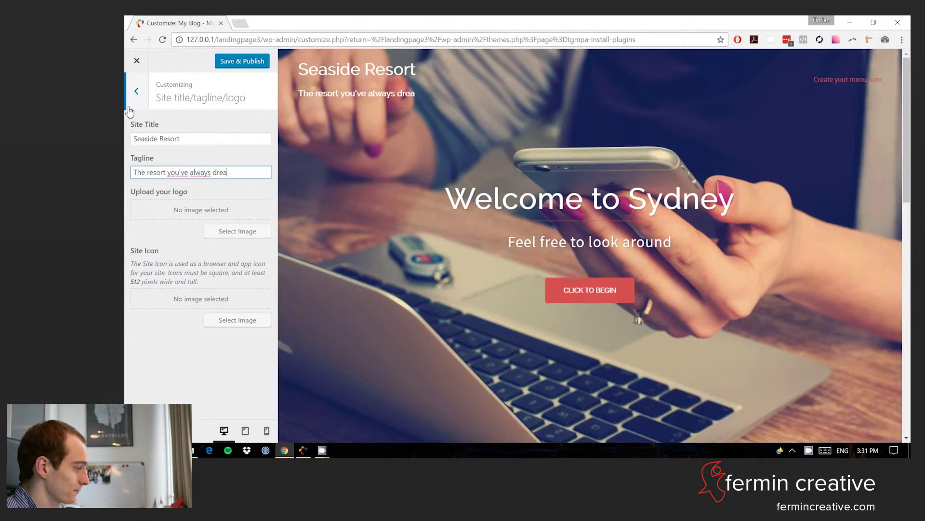
type("mt of - Opening soon")
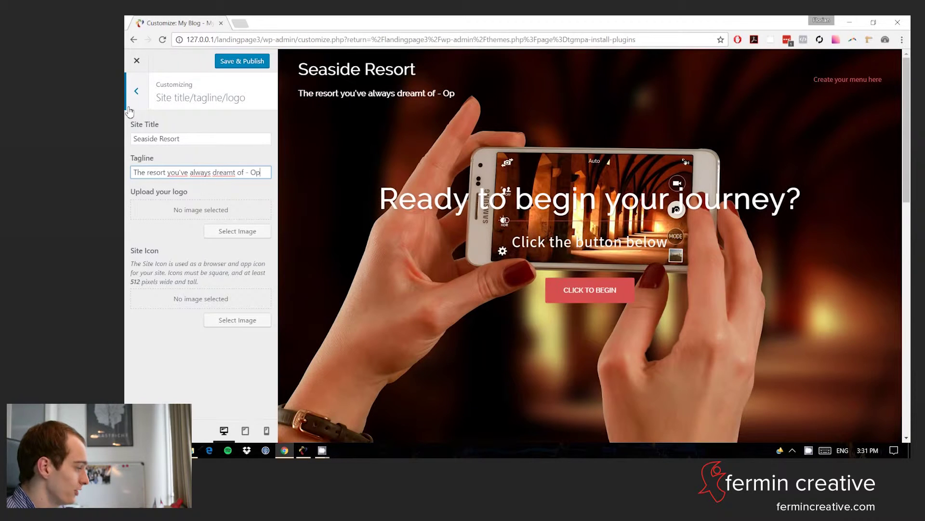
Upload seaside.png and use it as the site logo
left_click(244, 231)
left_click(553, 258)
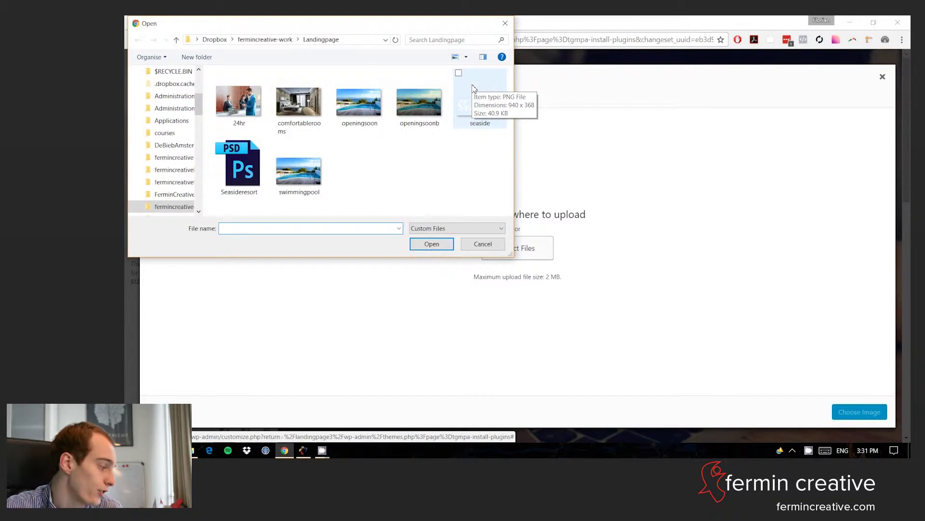
left_click(472, 86)
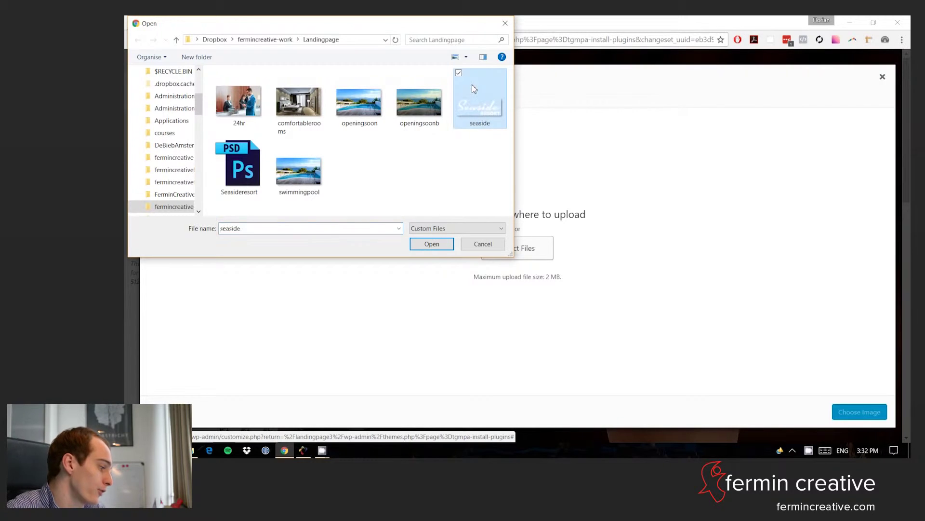
left_click(421, 247)
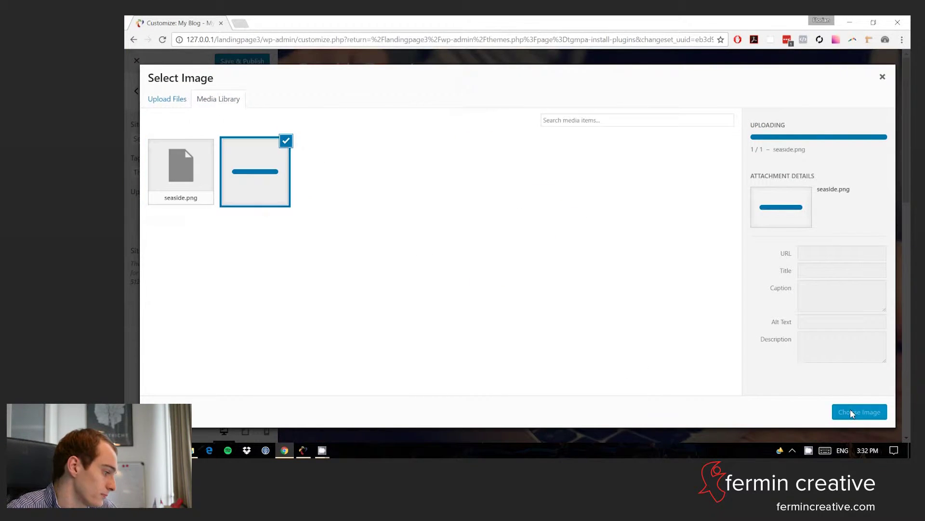
left_click(850, 412)
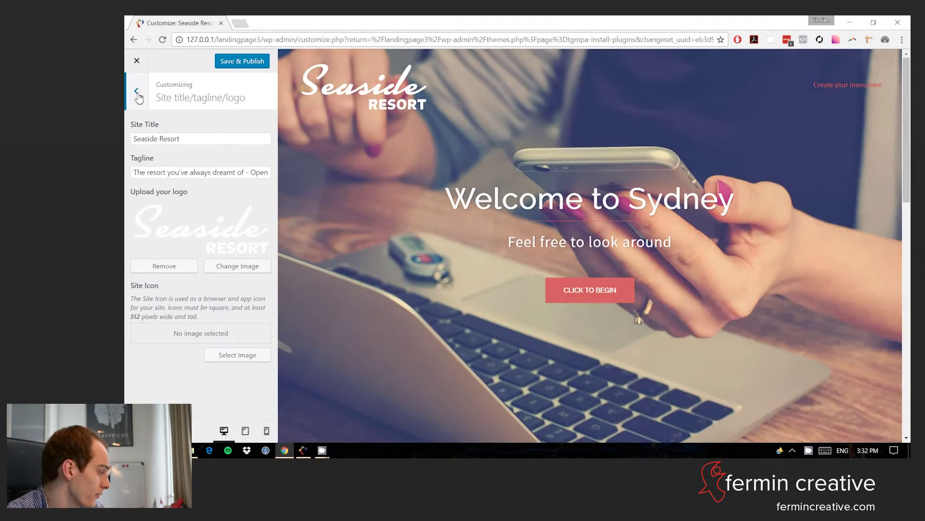
left_click(137, 92)
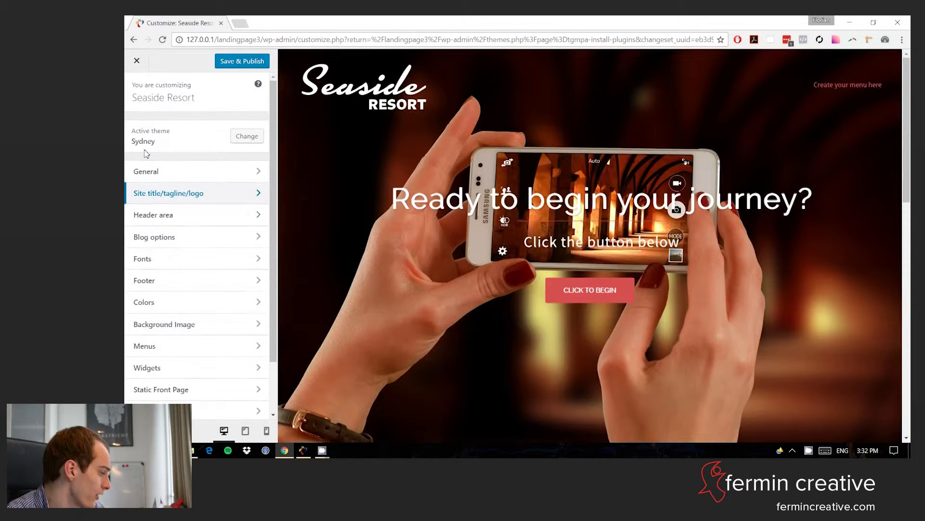
Try the Image front page header type, then keep it on Full screen slider
left_click(156, 217)
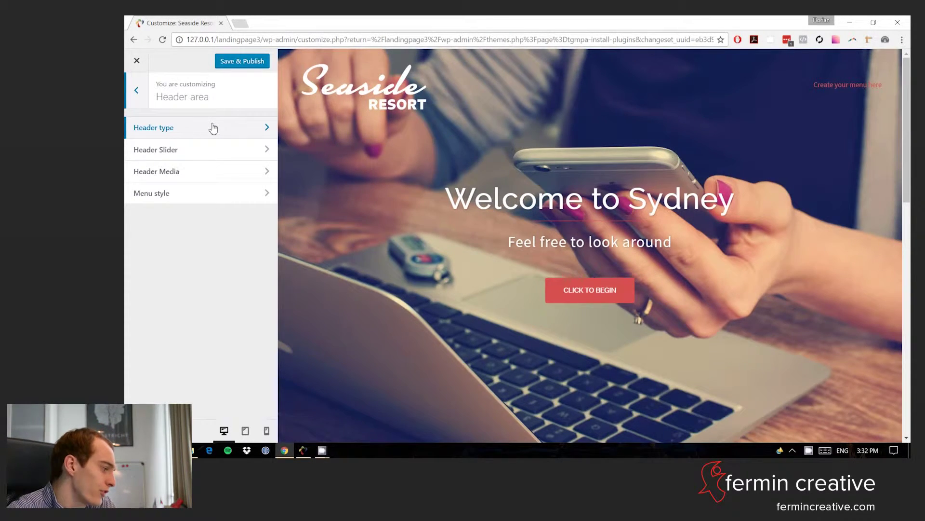
left_click(214, 128)
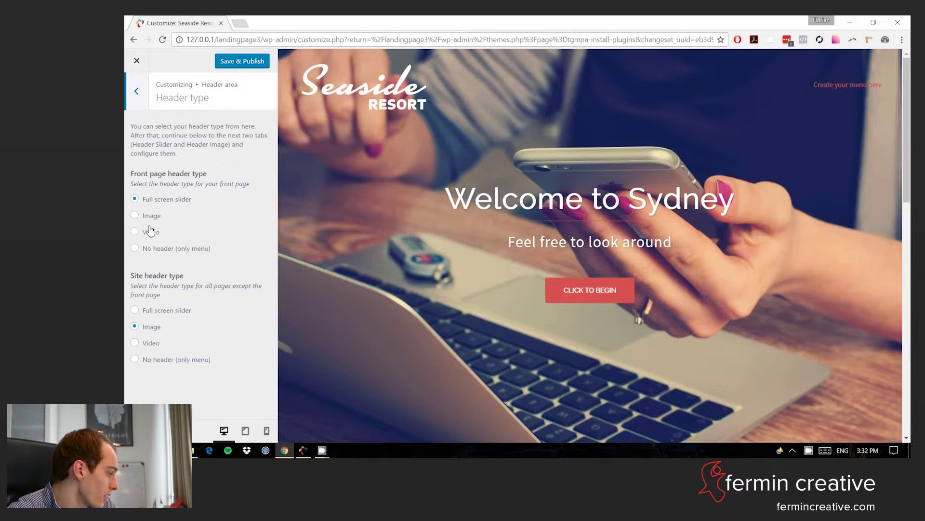
left_click(150, 217)
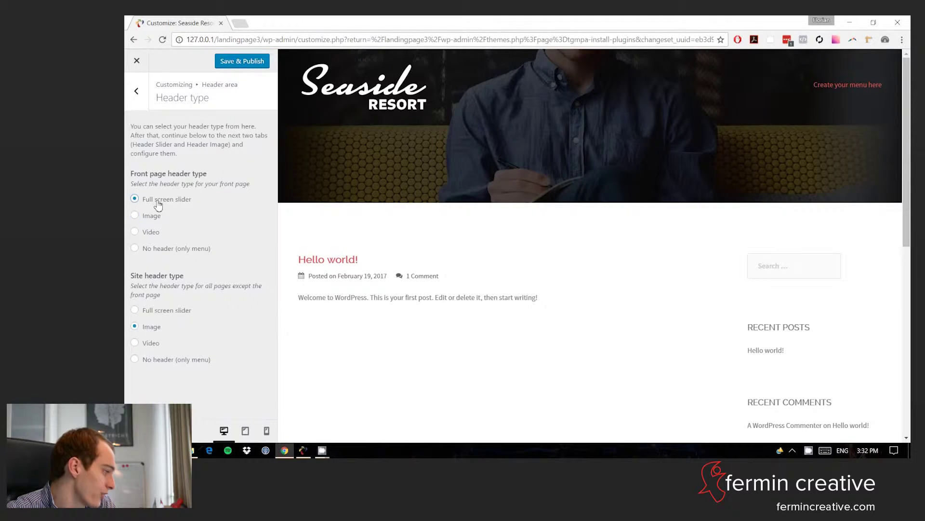
left_click(157, 202)
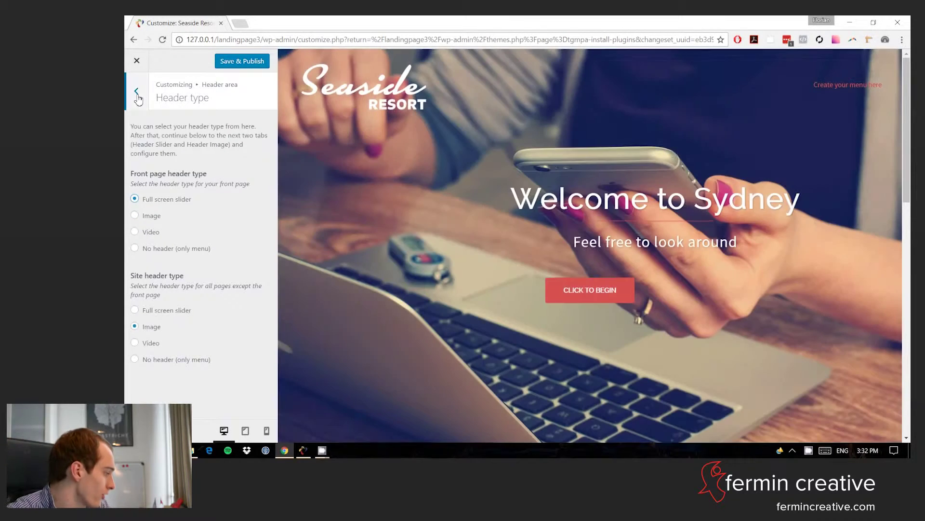
Remove the second slide's default image in the Header Slider settings
left_click(138, 94)
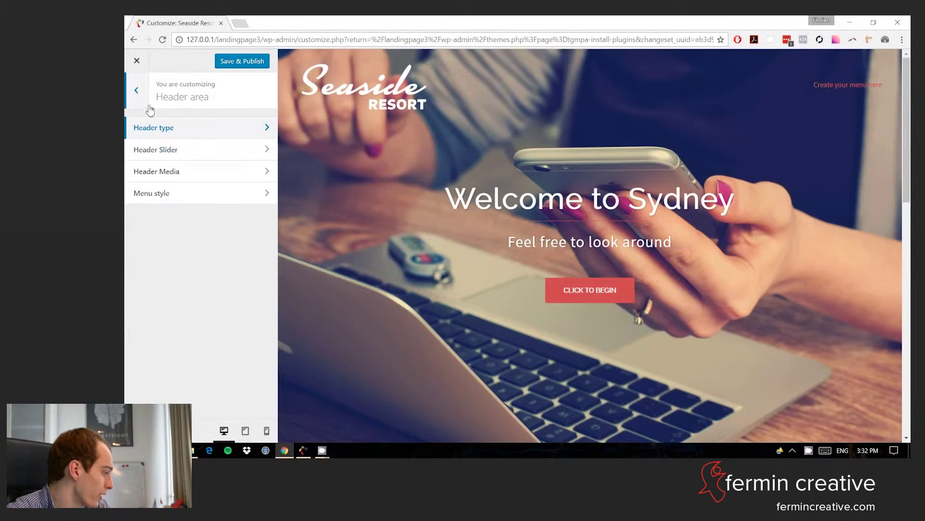
left_click(175, 150)
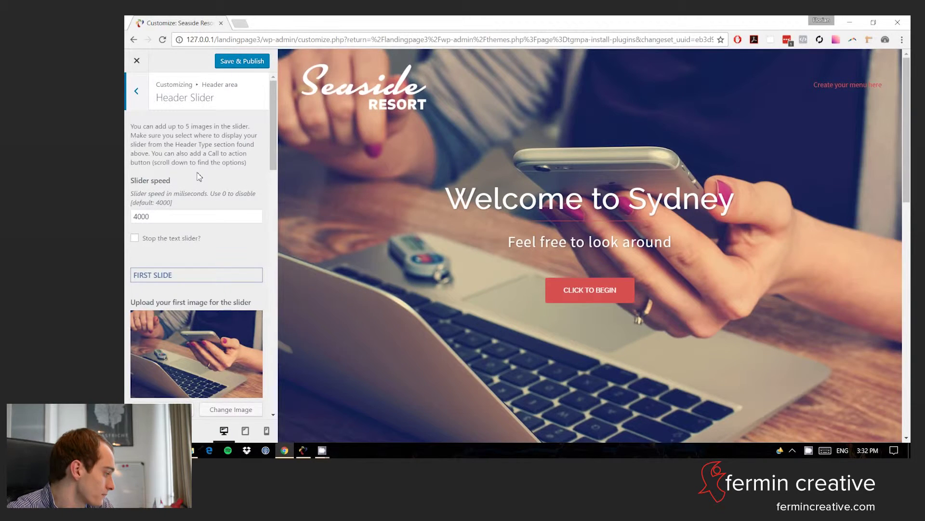
scroll(199, 176, "down", 5)
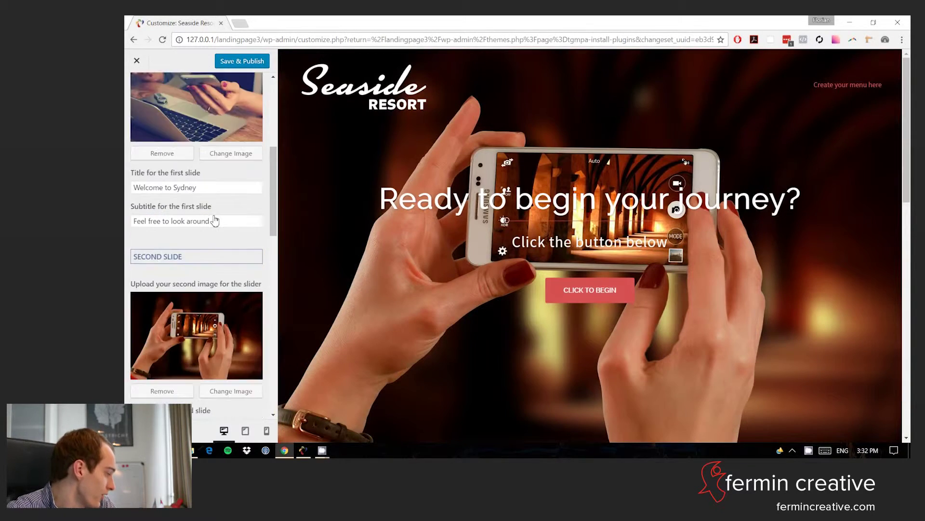
scroll(215, 221, "down", 3)
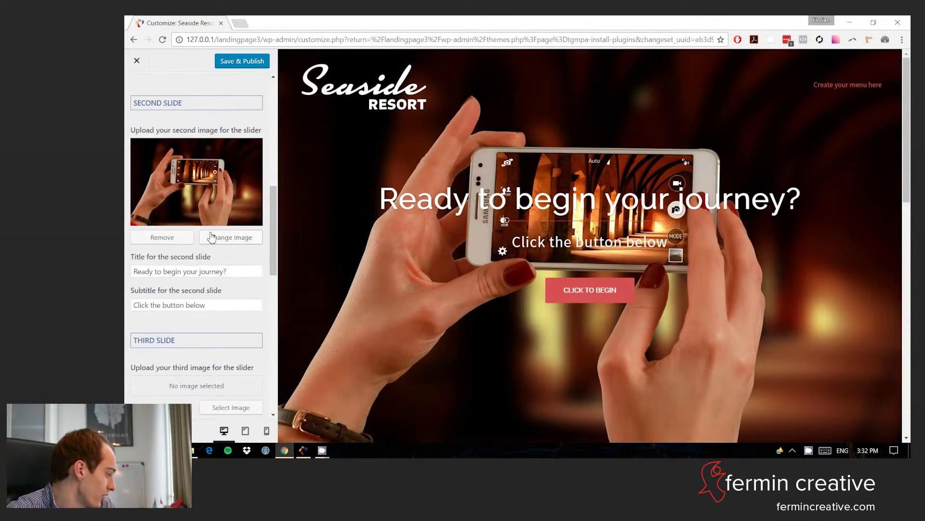
left_click(157, 238)
scroll(169, 255, "down", 1)
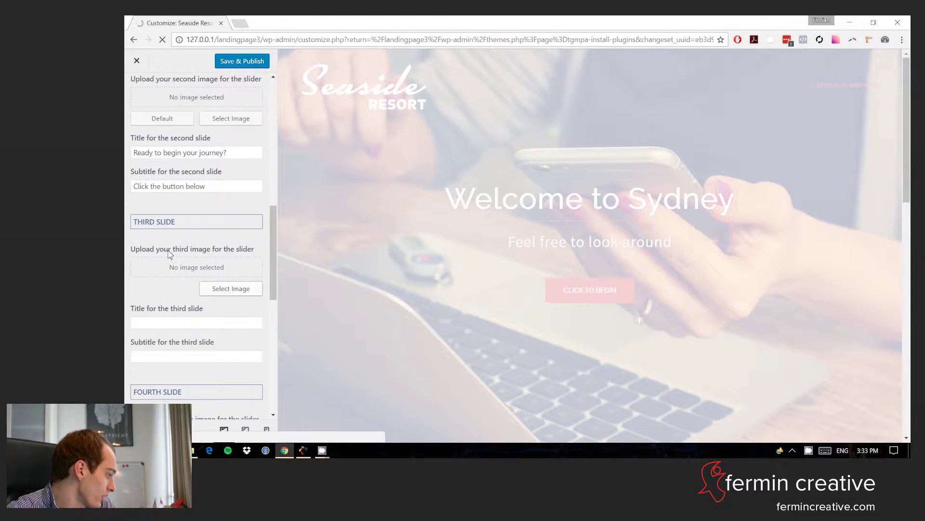
scroll(170, 255, "up", 5)
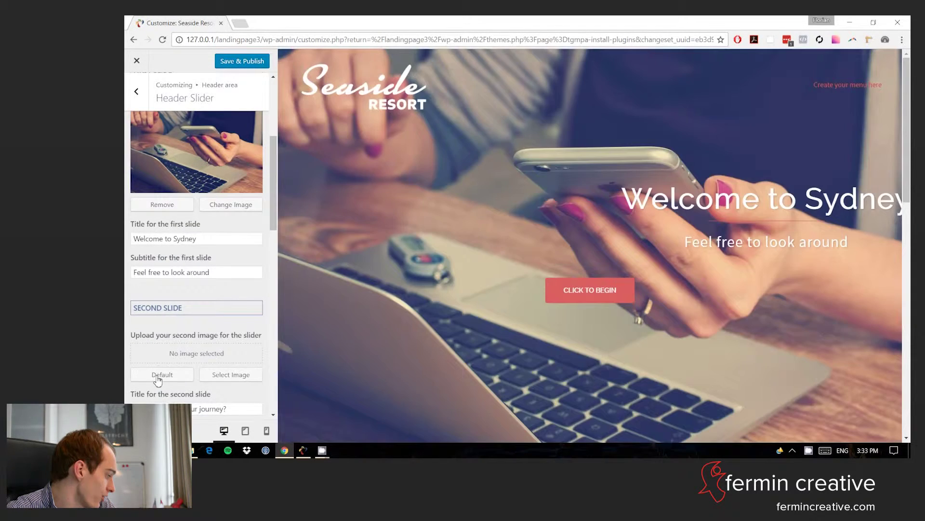
left_click(158, 380)
scroll(162, 338, "down", 4)
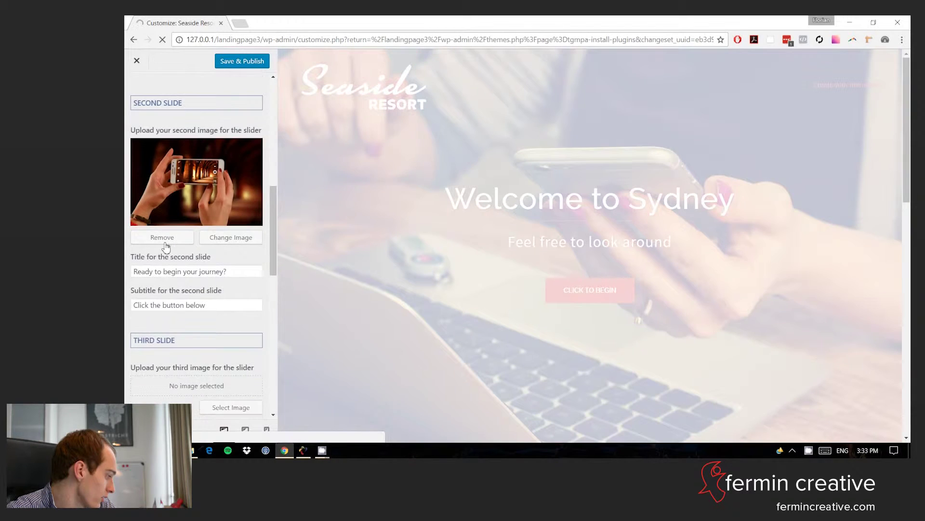
left_click(163, 239)
Tick 'Stop the text slider?' so the slider text stops cycling
scroll(172, 253, "up", 8)
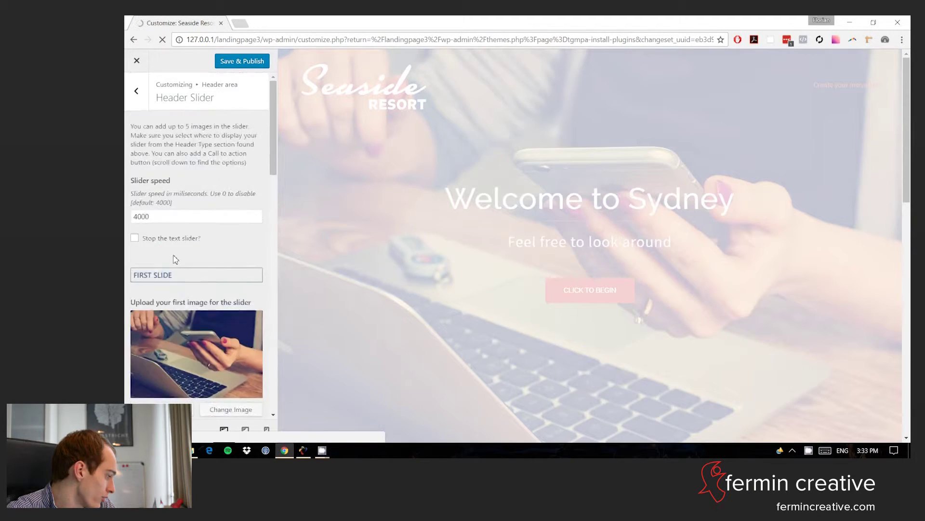
scroll(174, 259, "down", 2)
scroll(175, 259, "down", 2)
scroll(193, 275, "up", 4)
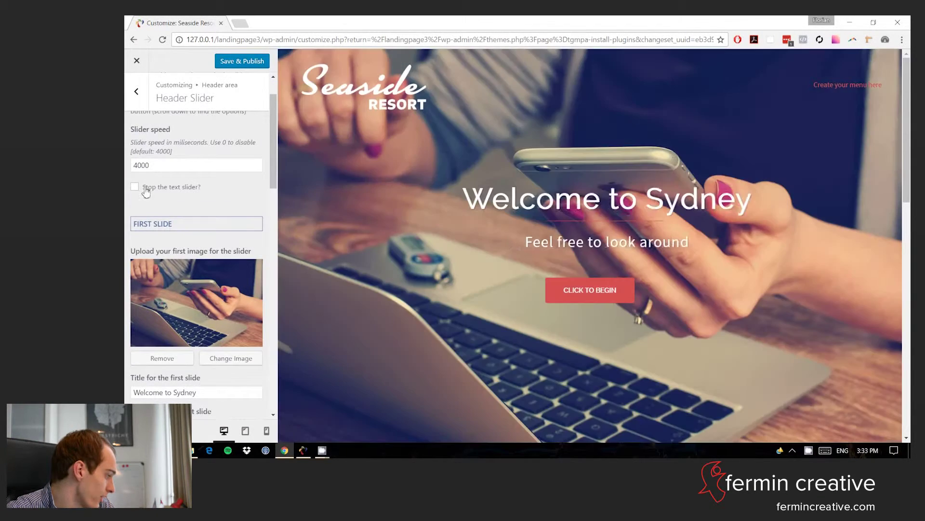
scroll(202, 286, "down", 1)
left_click(135, 137)
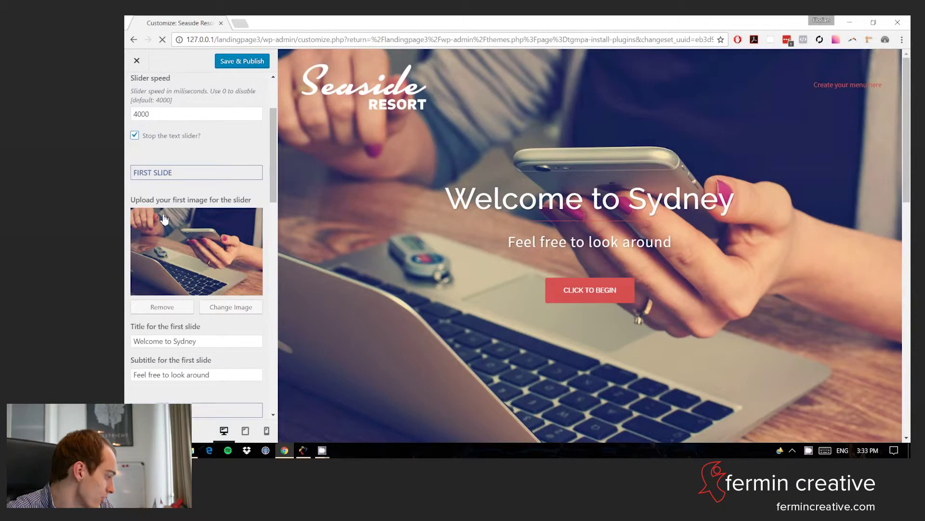
Remove the first slide's default image and pick a replacement from the media library
scroll(164, 219, "down", 1)
scroll(164, 219, "down", 8)
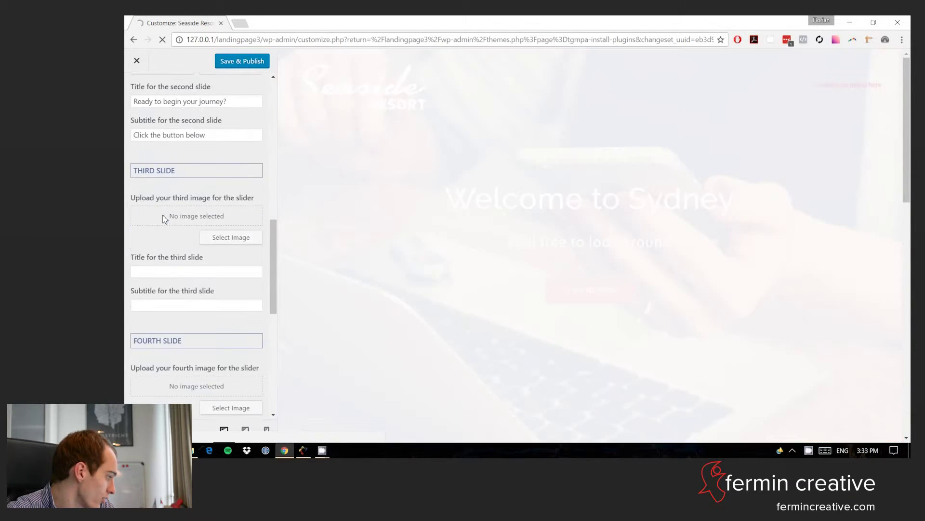
scroll(163, 218, "up", 1)
scroll(191, 281, "up", 2)
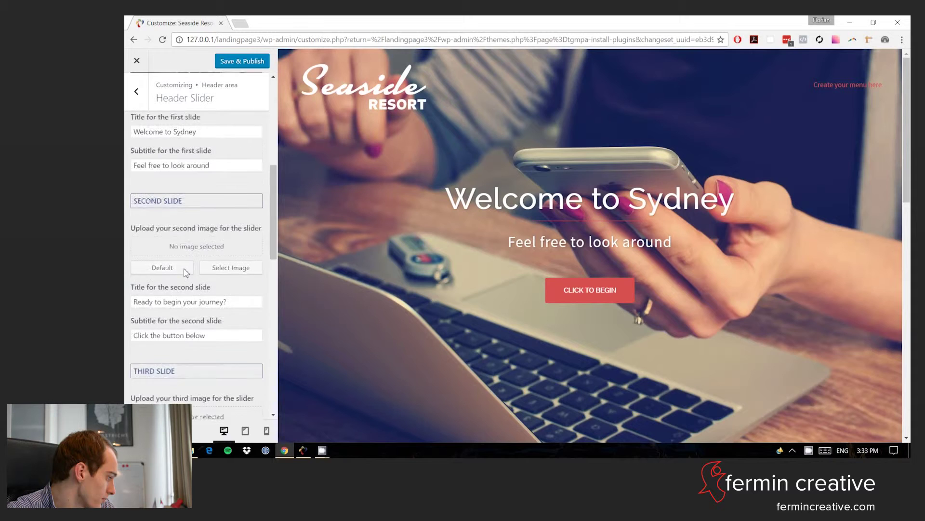
scroll(191, 281, "up", 1)
scroll(191, 282, "down", 6)
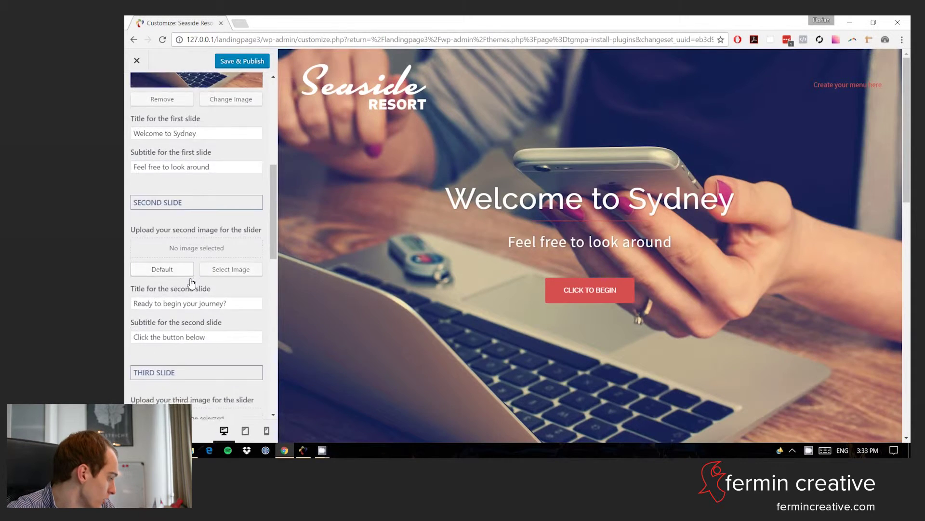
scroll(191, 283, "down", 6)
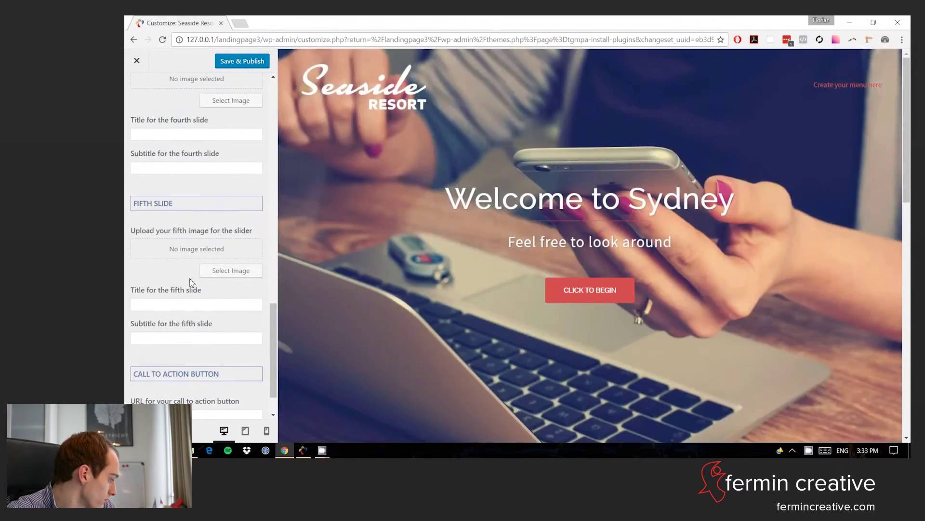
scroll(191, 283, "up", 15)
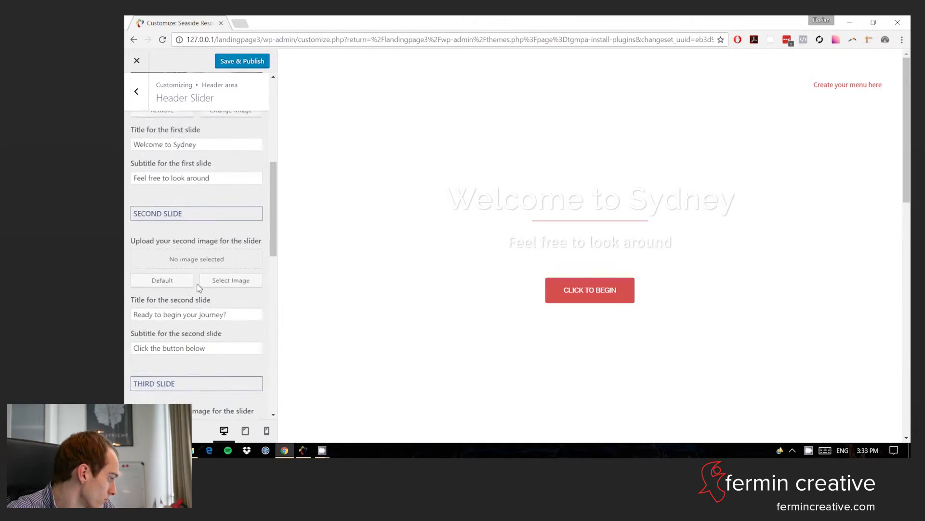
scroll(197, 288, "up", 1)
left_click(181, 309)
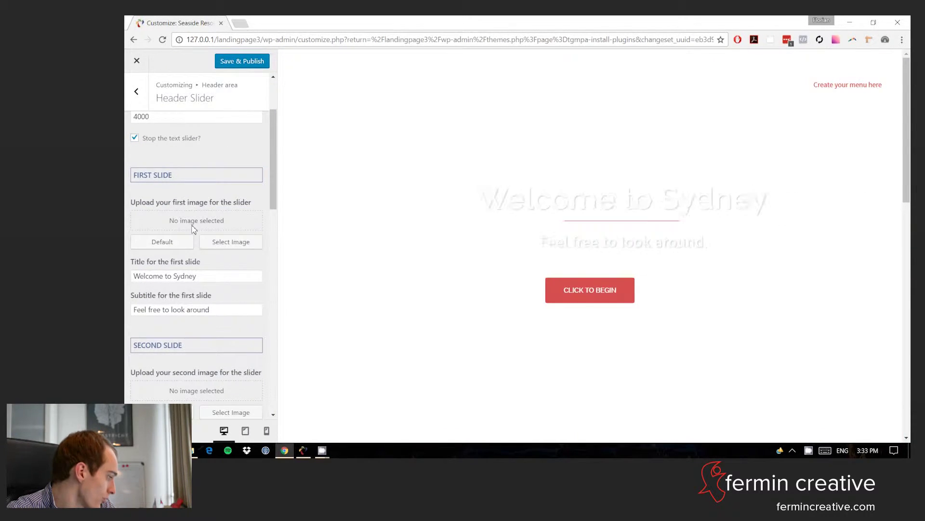
left_click(221, 246)
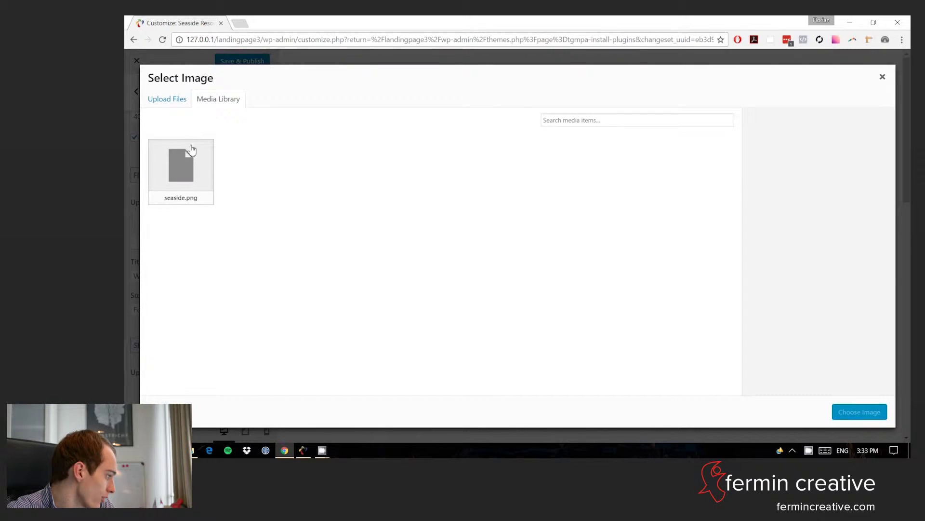
Upload openingsoonb.jpg and set it as the first slide image
left_click(176, 104)
left_click(506, 257)
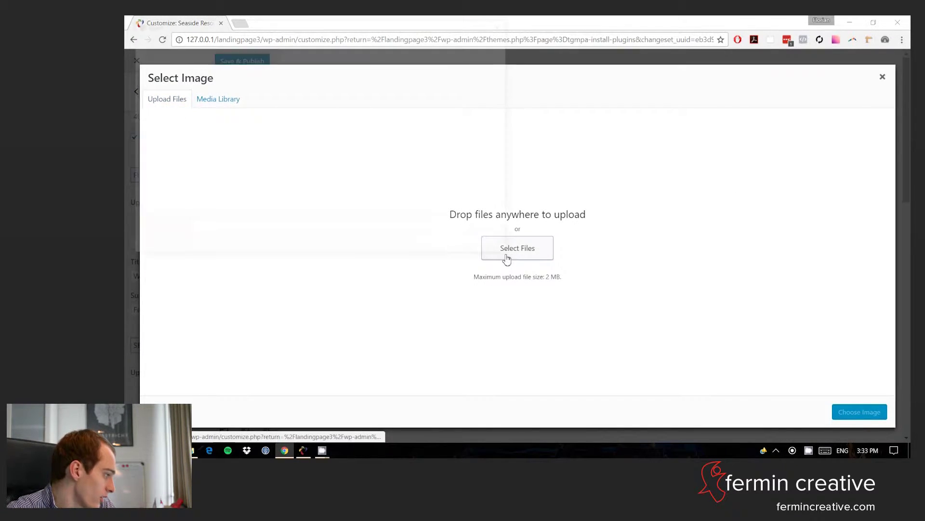
left_click(396, 126)
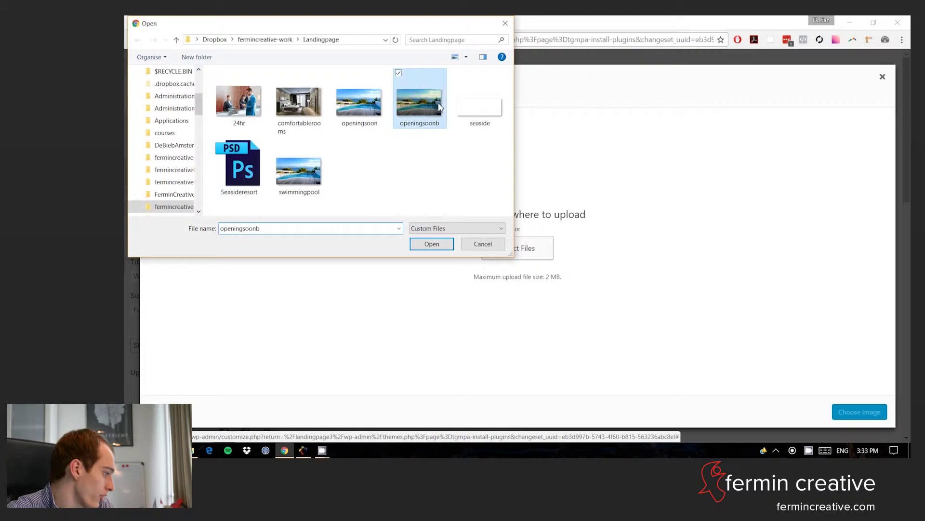
left_click(430, 249)
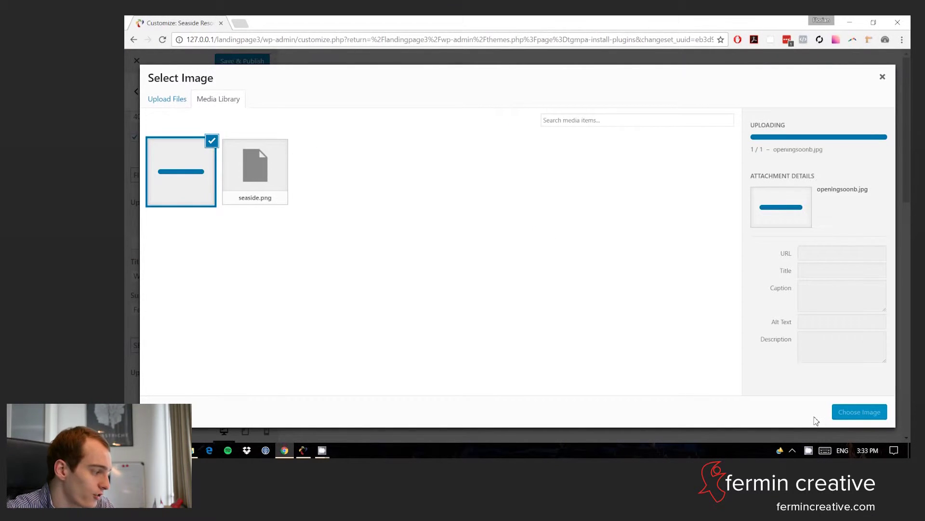
left_click(852, 412)
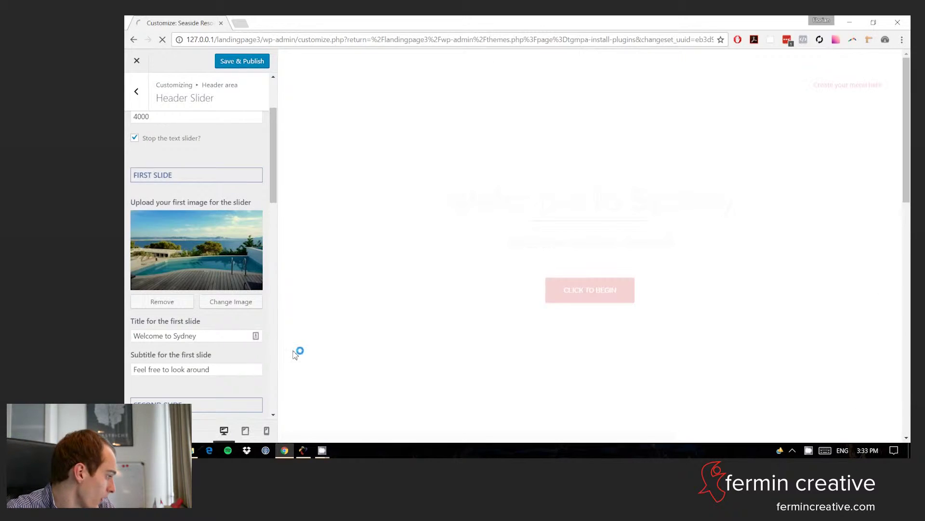
scroll(237, 320, "up", 3)
scroll(242, 334, "down", 4)
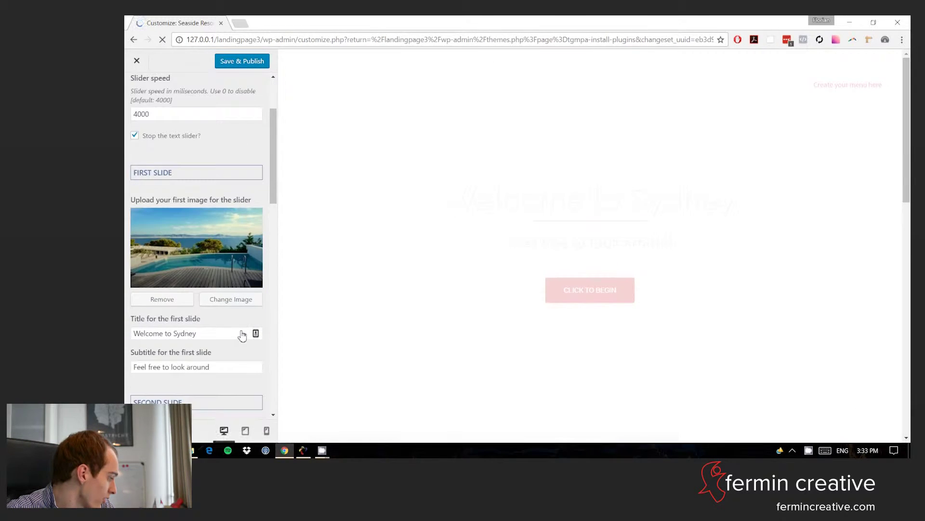
scroll(242, 333, "down", 2)
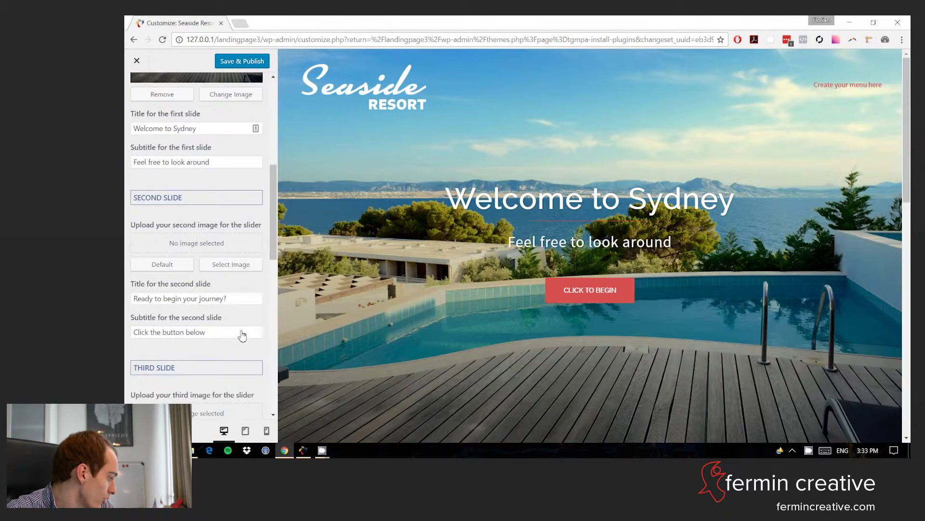
Delete the second slide's title and subtitle text
scroll(242, 336, "down", 3)
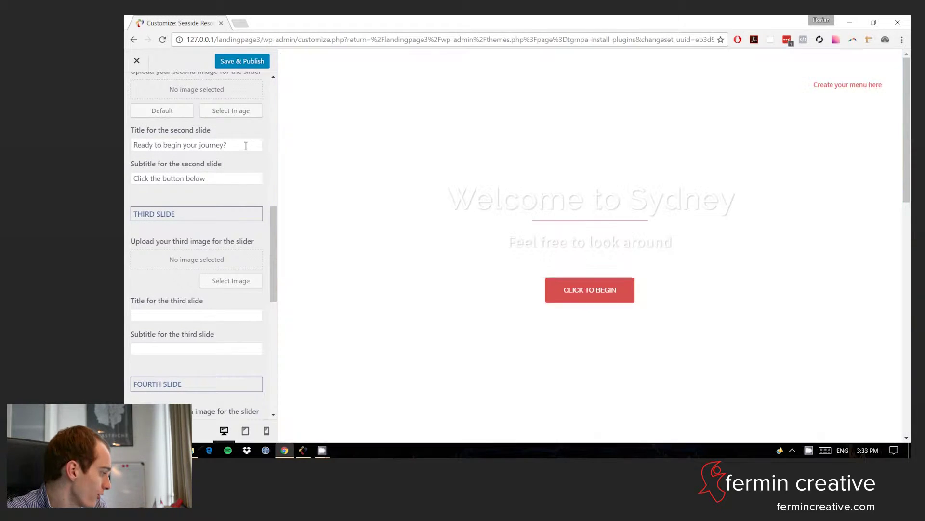
left_click_drag(246, 145, 126, 132)
key("BackSpace")
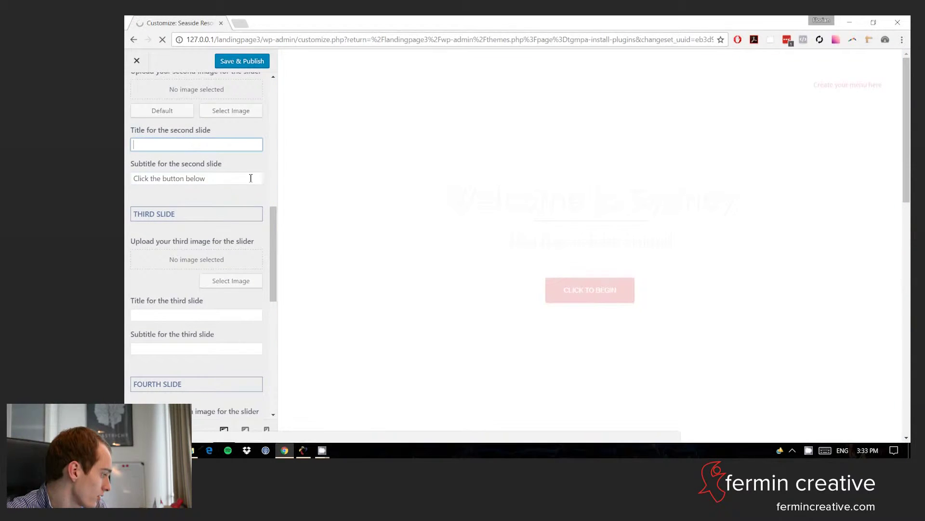
left_click_drag(251, 177, 135, 178)
key("BackSpace")
Change the slider speed from 4000 to 0 and publish the changes
scroll(200, 201, "up", 3)
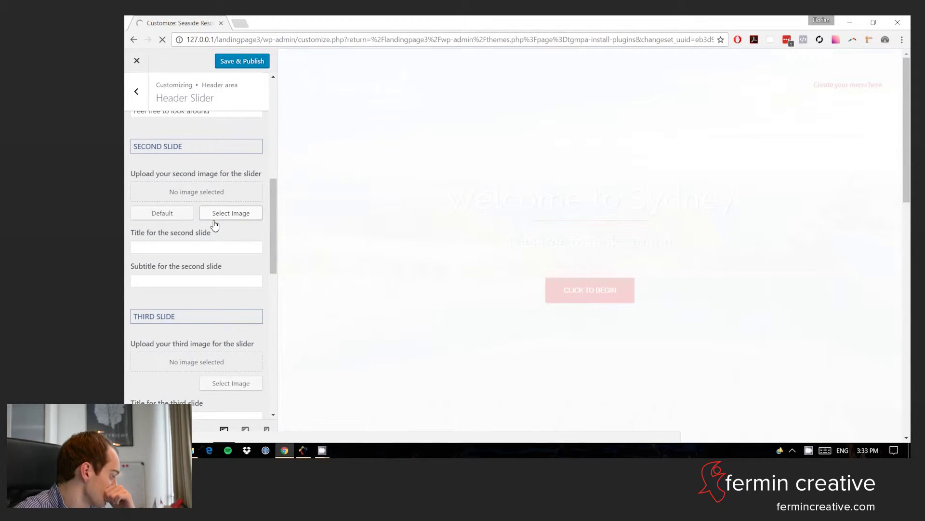
scroll(221, 224, "down", 10)
scroll(220, 238, "up", 15)
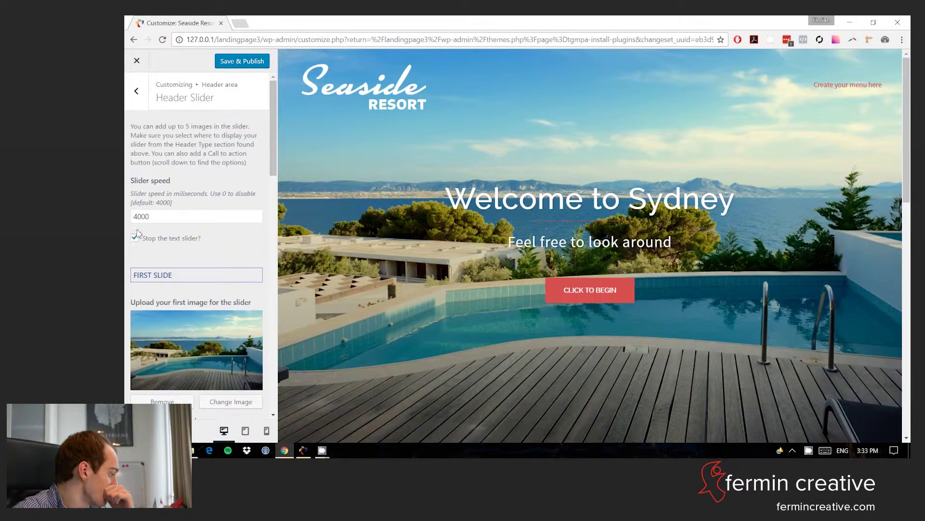
double_click(175, 215)
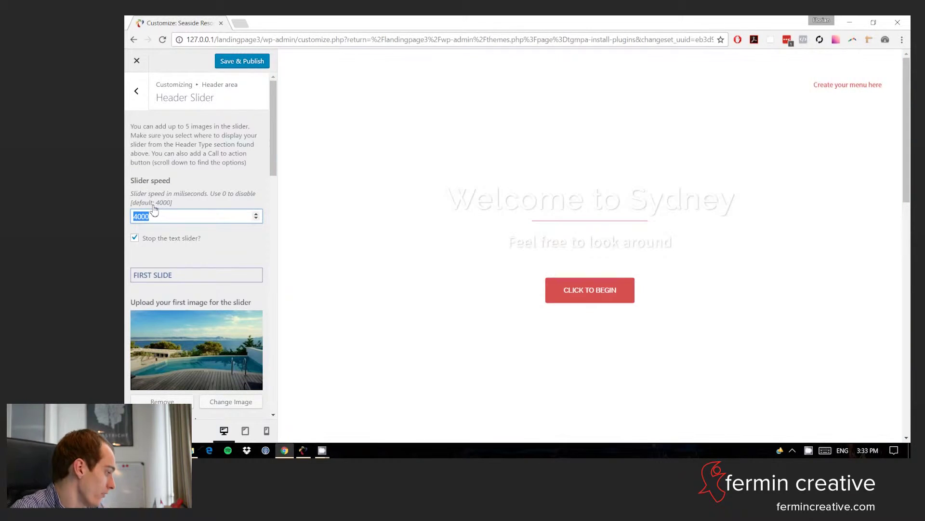
type("0")
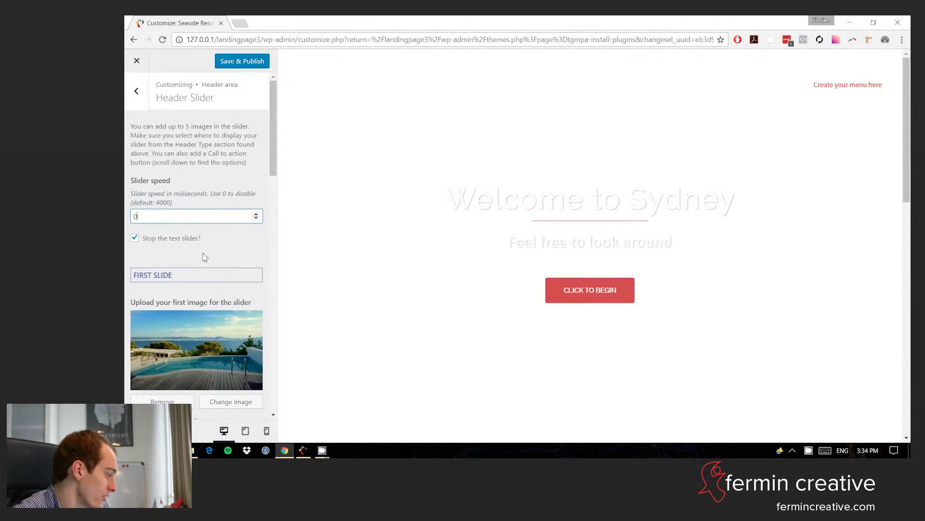
scroll(204, 287, "down", 1)
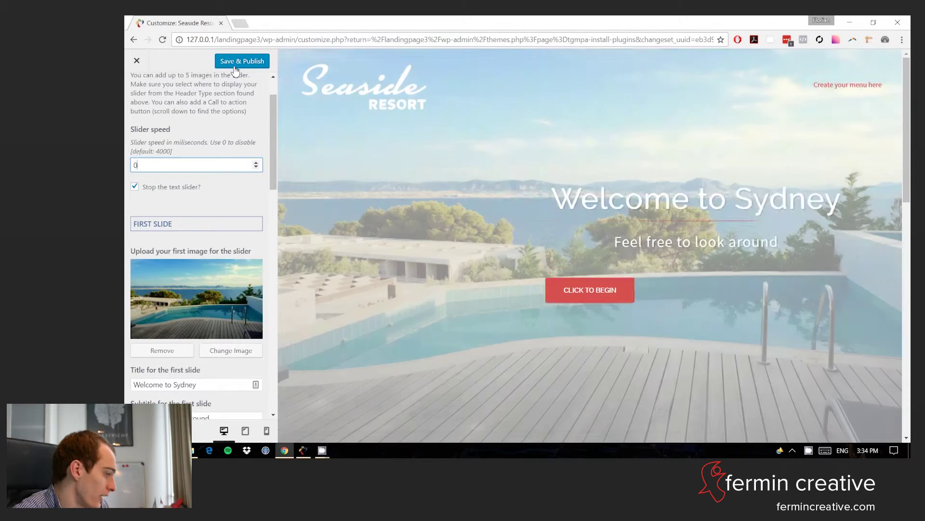
left_click(236, 61)
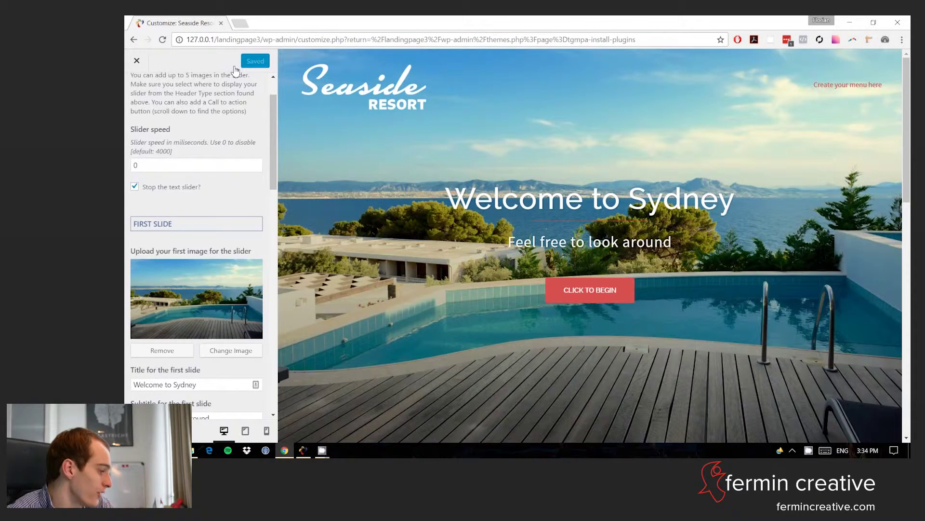
scroll(232, 96, "up", 5)
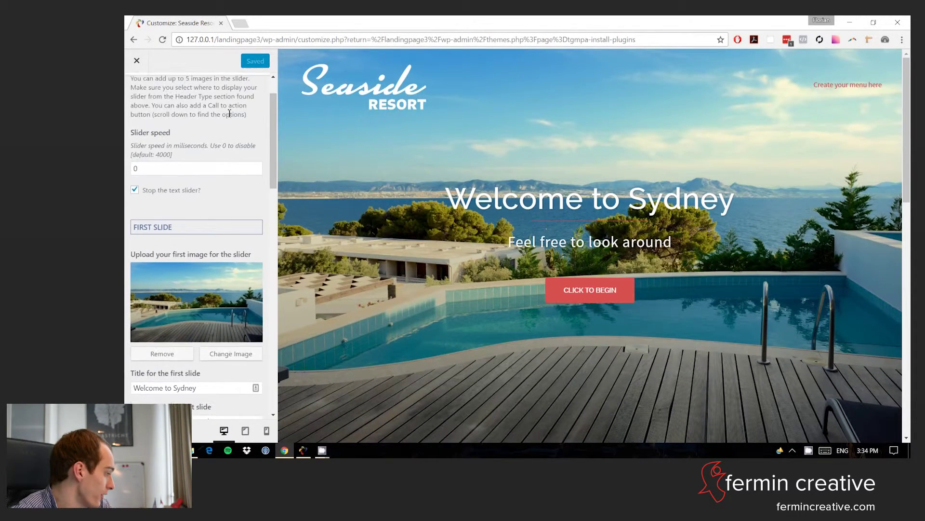
left_click(138, 91)
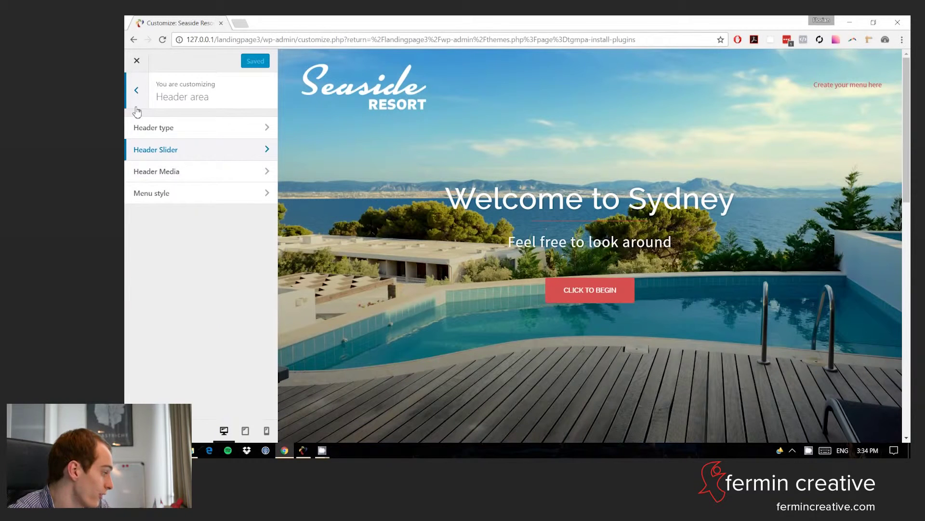
Check Header Media and Menu style, leaving Menu style on Sticky and Inline
left_click(179, 173)
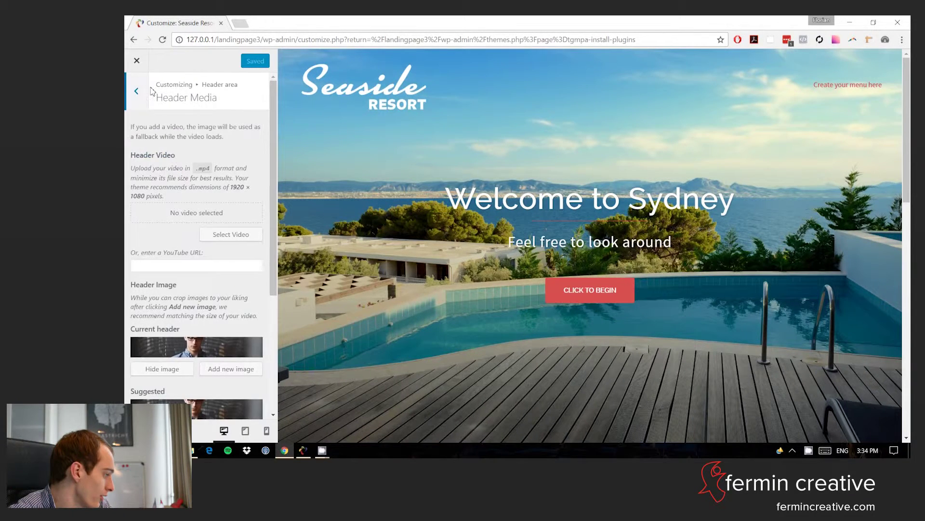
left_click(136, 90)
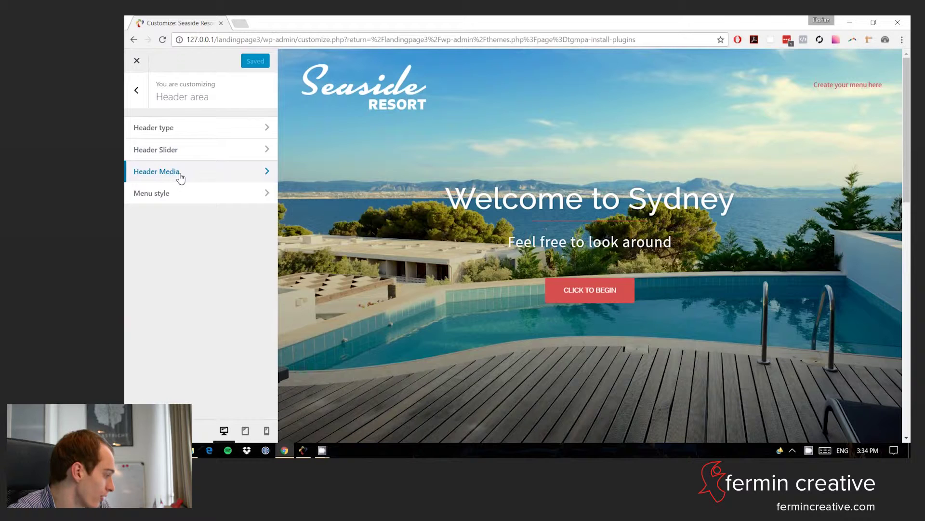
left_click(177, 197)
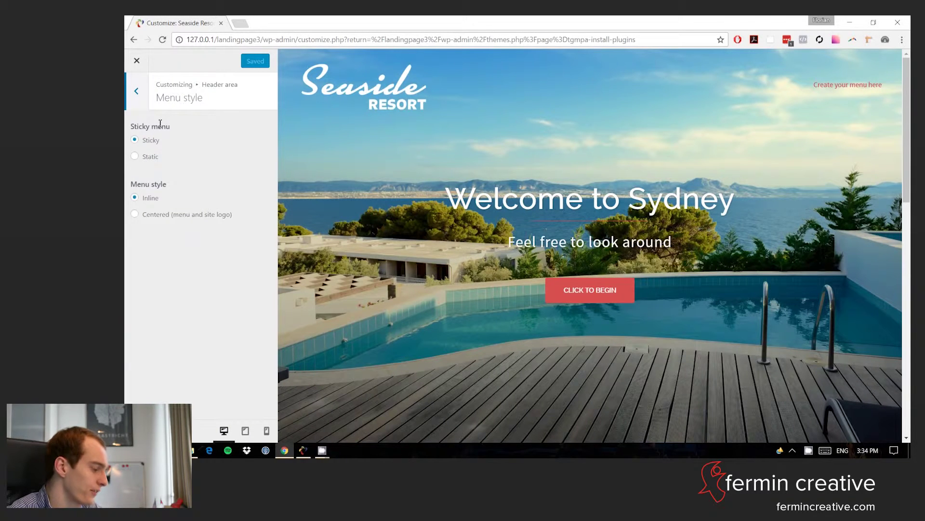
left_click(137, 93)
left_click(131, 96)
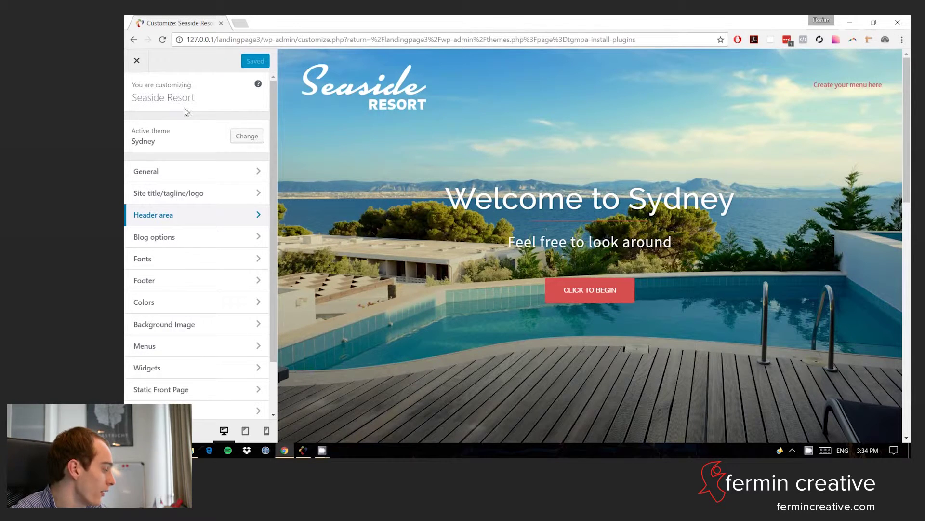
Look through the Blog Options settings, then close and reload the Customizer after the access error
left_click(176, 236)
scroll(184, 248, "down", 2)
scroll(578, 250, "down", 4)
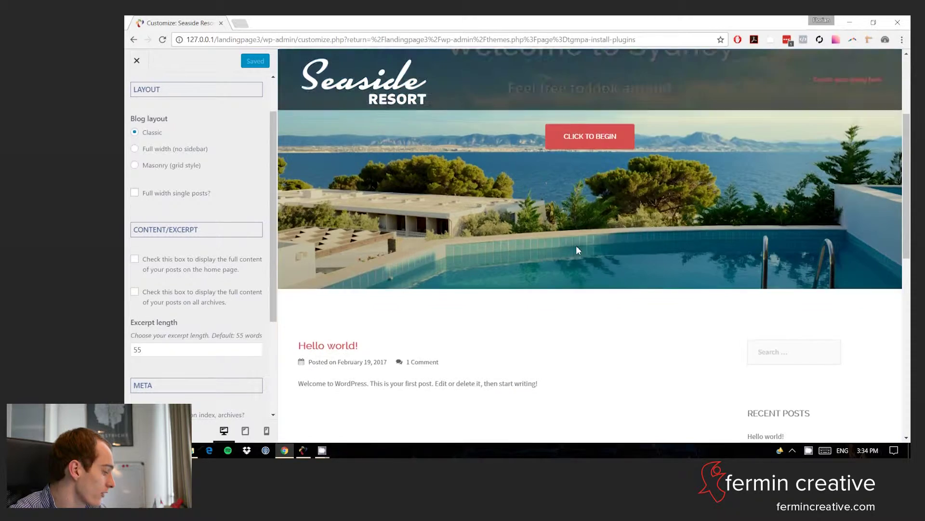
scroll(576, 251, "down", 4)
scroll(545, 217, "down", 1)
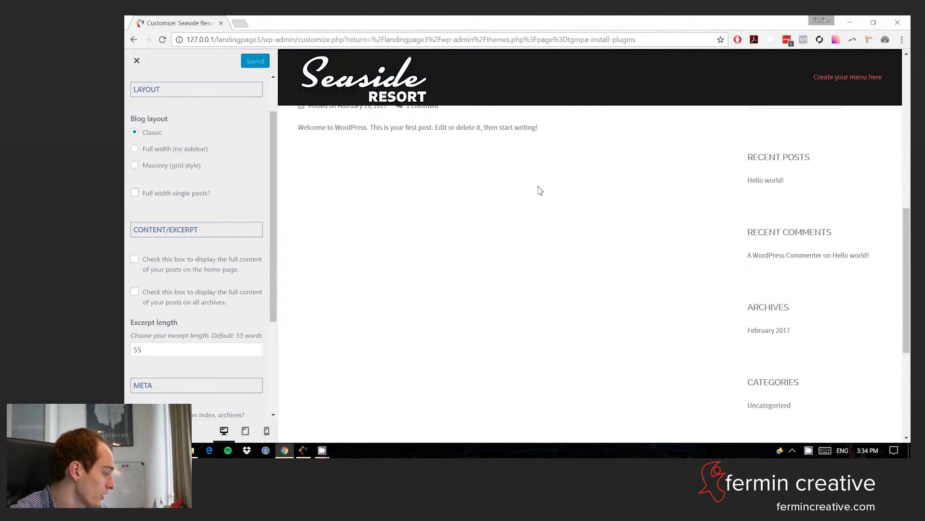
scroll(538, 209, "down", 5)
scroll(538, 209, "up", 5)
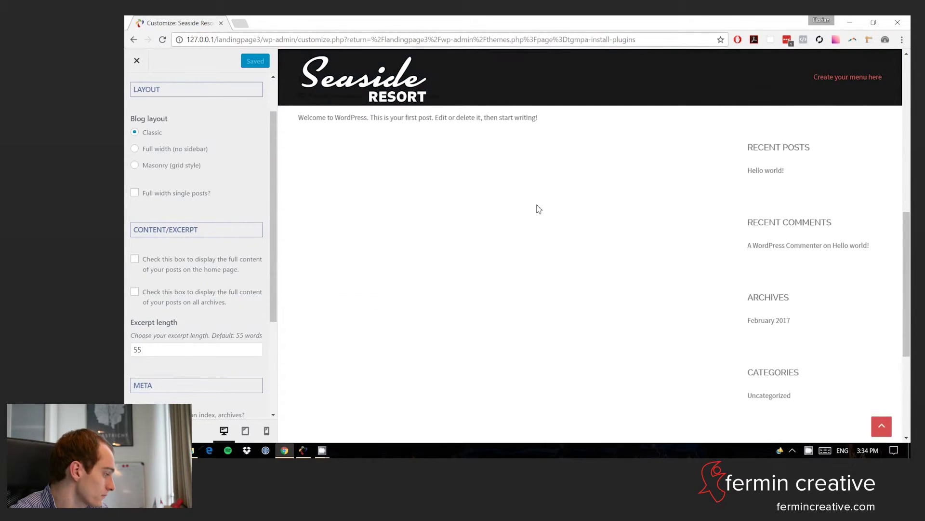
scroll(539, 209, "up", 3)
left_click(146, 67)
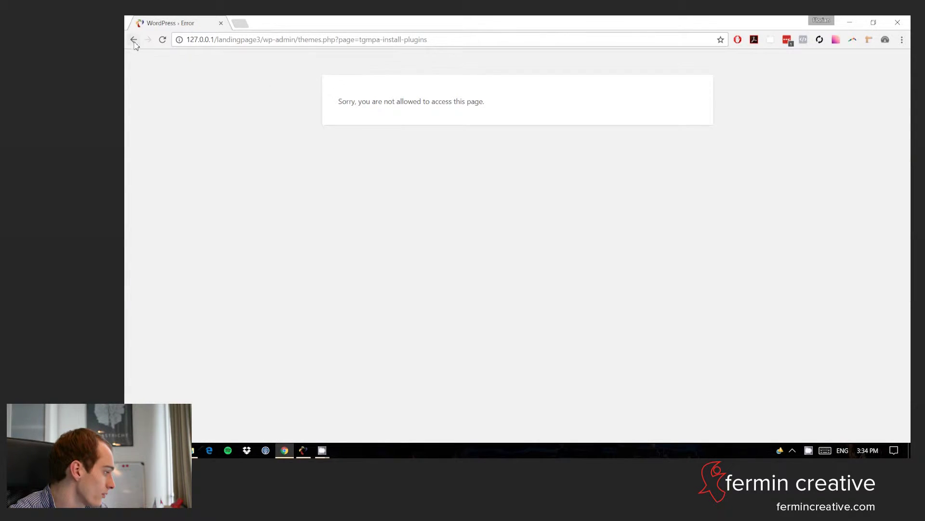
left_click(134, 40)
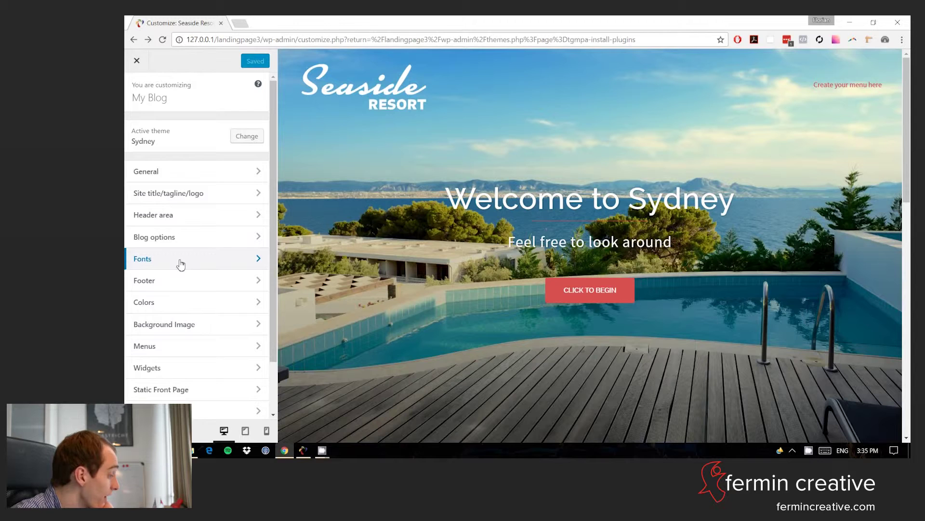
left_click(181, 264)
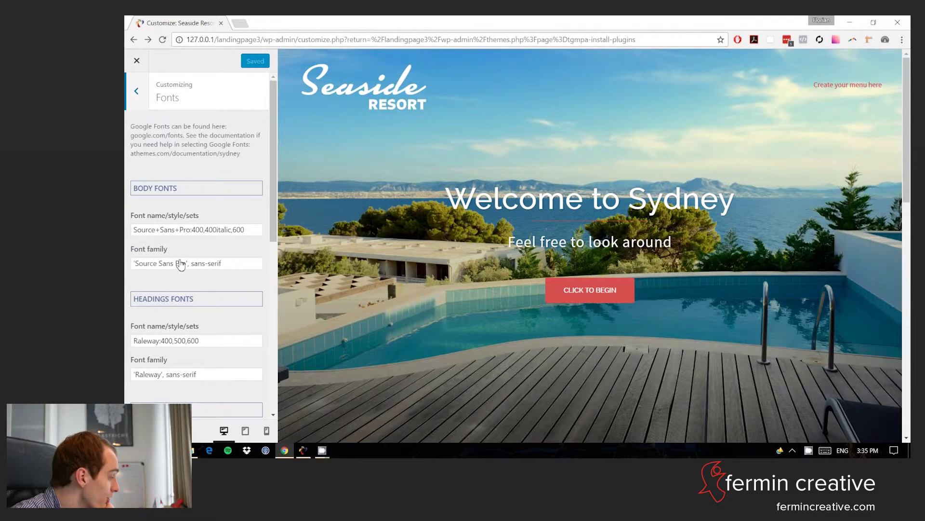
left_click(187, 231)
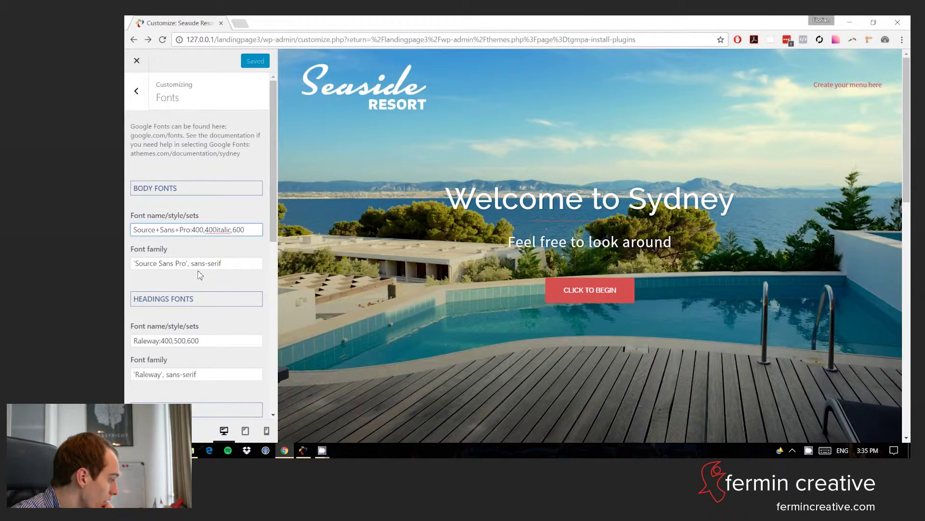
scroll(205, 268, "down", 1)
left_click(203, 291)
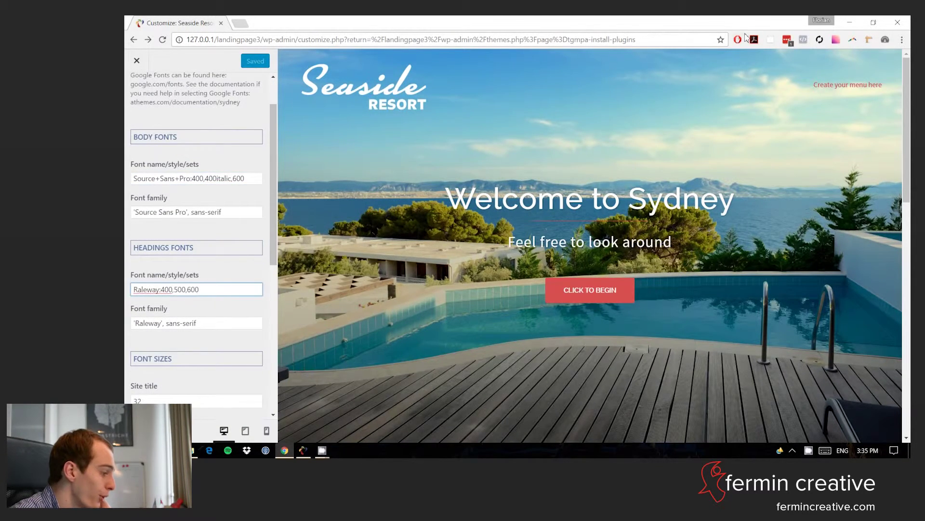
scroll(238, 319, "up", 1)
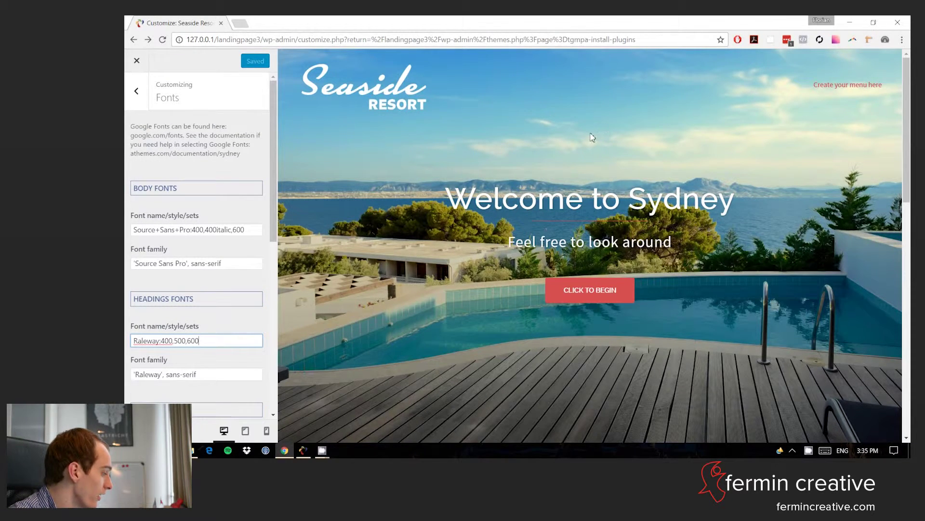
left_click(821, 19)
In a window for the other profile, load fonts.google.com and go to the Open Sans specimen page
left_click(797, 77)
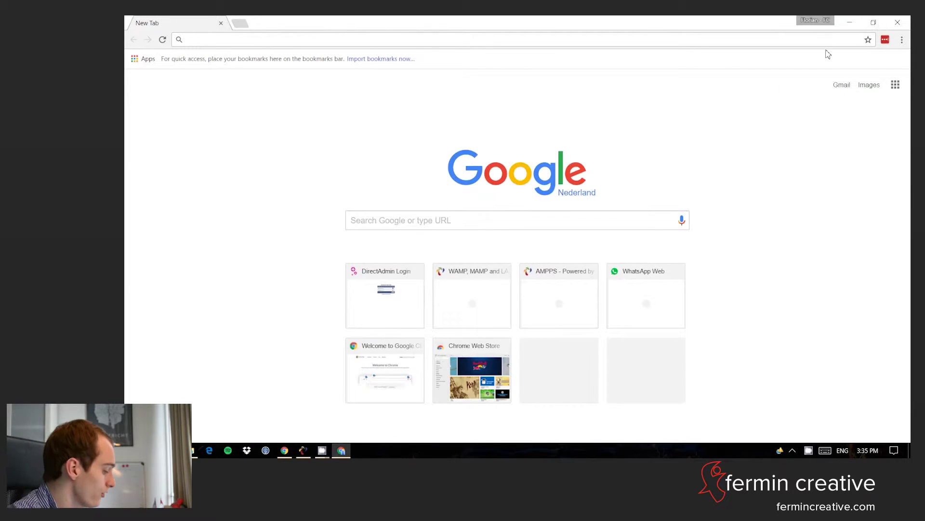
type("fonts.")
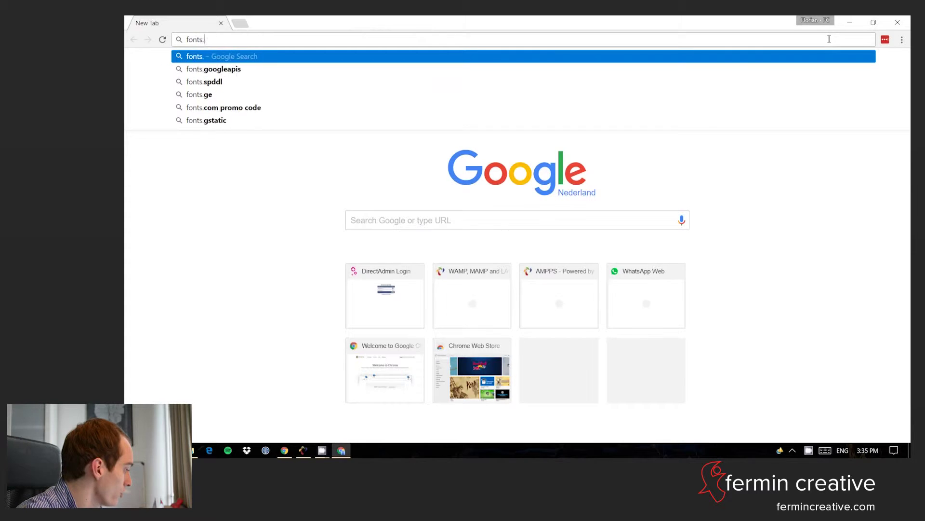
type("google.com")
key("Return")
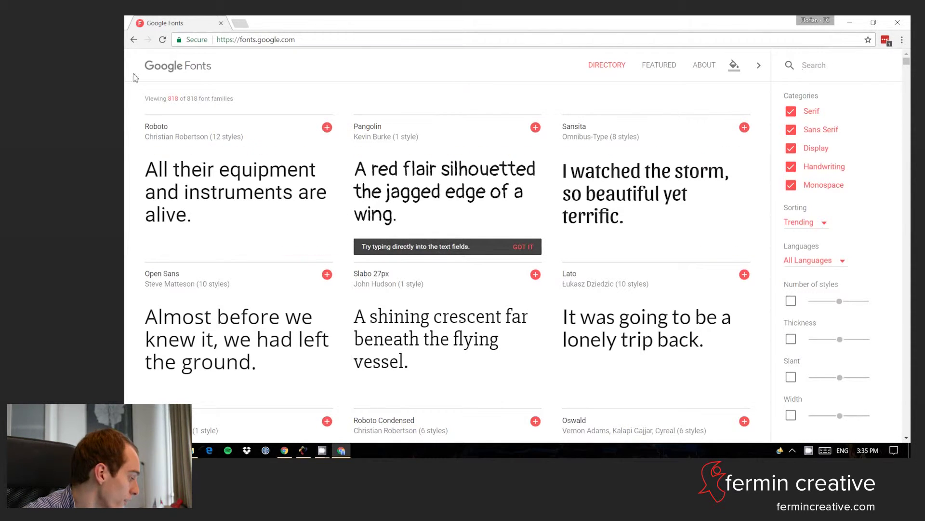
scroll(140, 178, "down", 2)
left_click(161, 177)
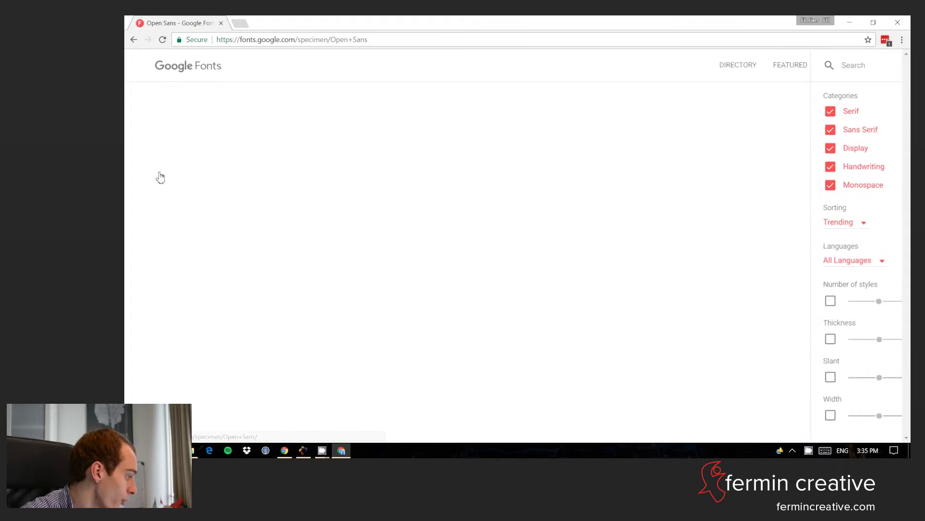
Scroll through the Open Sans styles, glance at the WordPress window, and choose SELECT THIS FONT
scroll(405, 247, "down", 5)
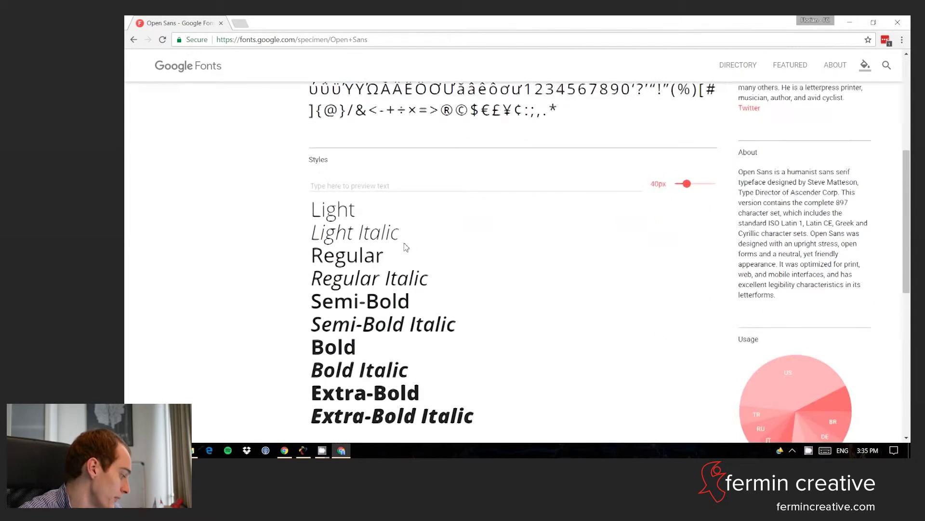
scroll(404, 247, "down", 4)
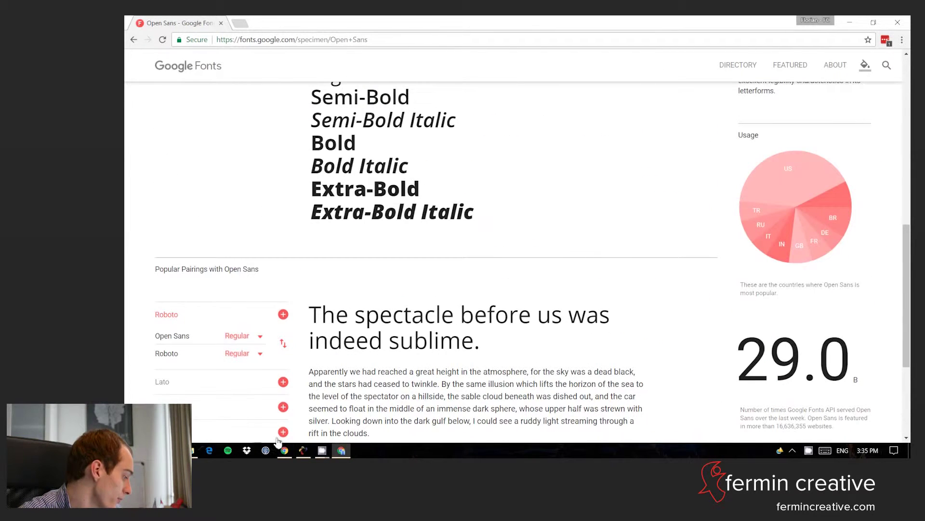
mouse_move(284, 448)
left_click(277, 414)
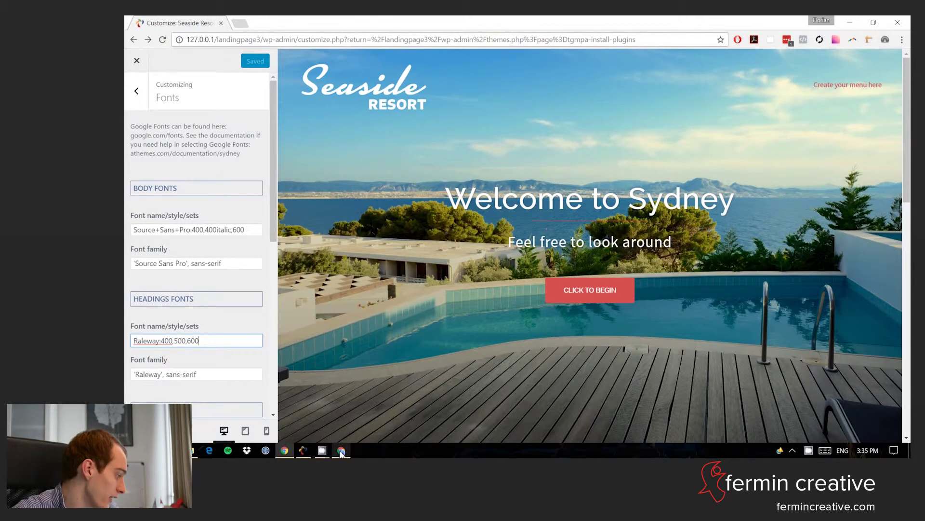
mouse_move(341, 450)
left_click(334, 400)
scroll(378, 316, "down", 1)
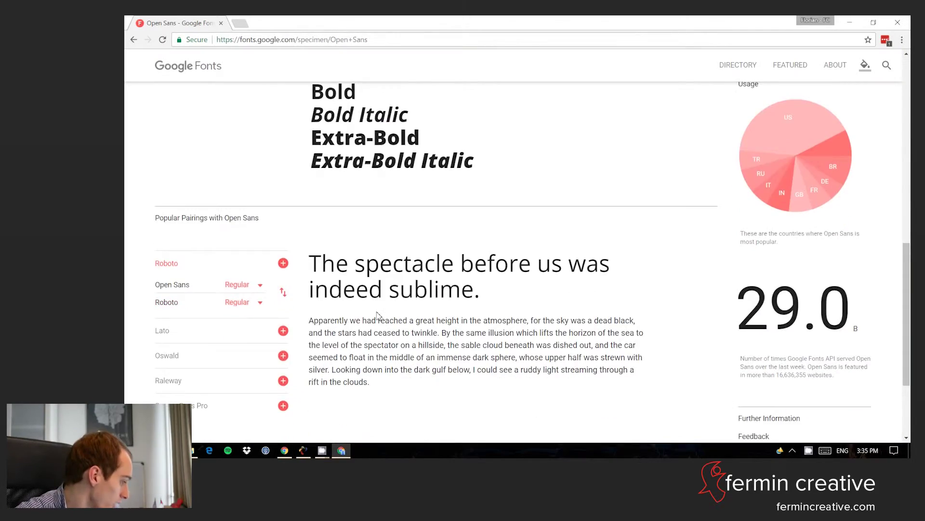
scroll(244, 277, "up", 10)
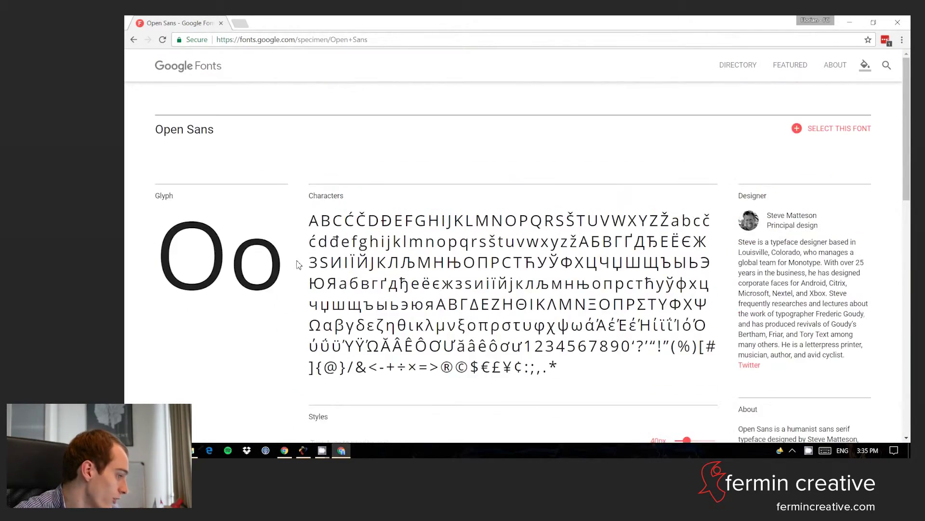
scroll(299, 264, "down", 3)
scroll(878, 182, "up", 3)
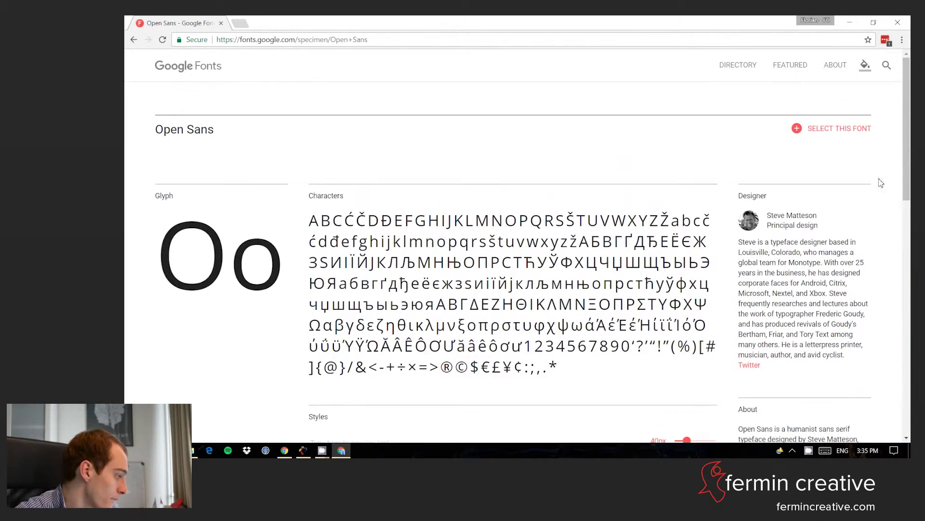
left_click(840, 135)
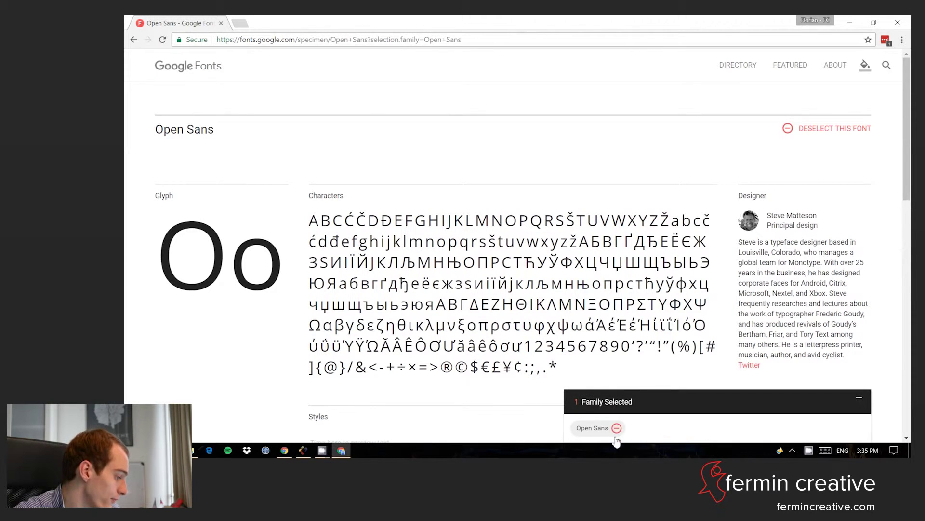
Customize the Open Sans selection to add regular 400 italic and semi-bold 600, then view the summary
left_click(595, 431)
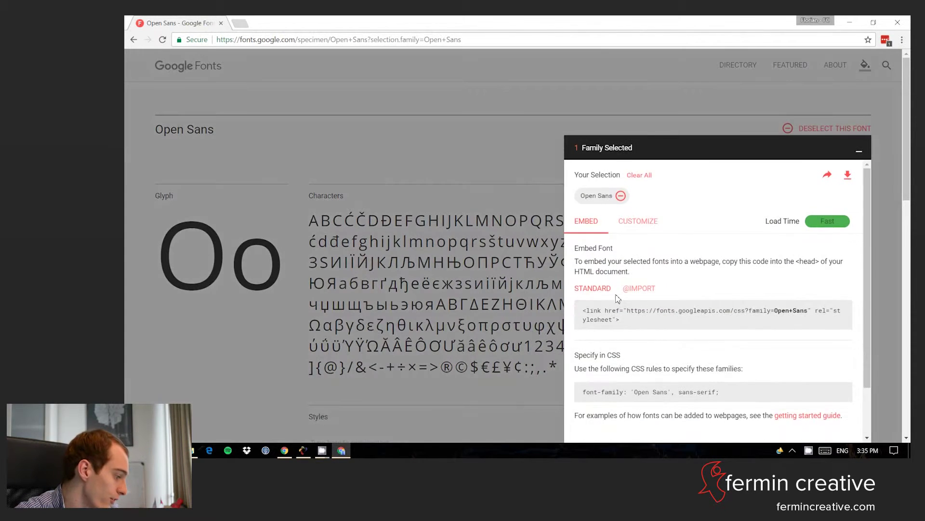
scroll(622, 294, "down", 1)
scroll(627, 280, "up", 1)
left_click(638, 222)
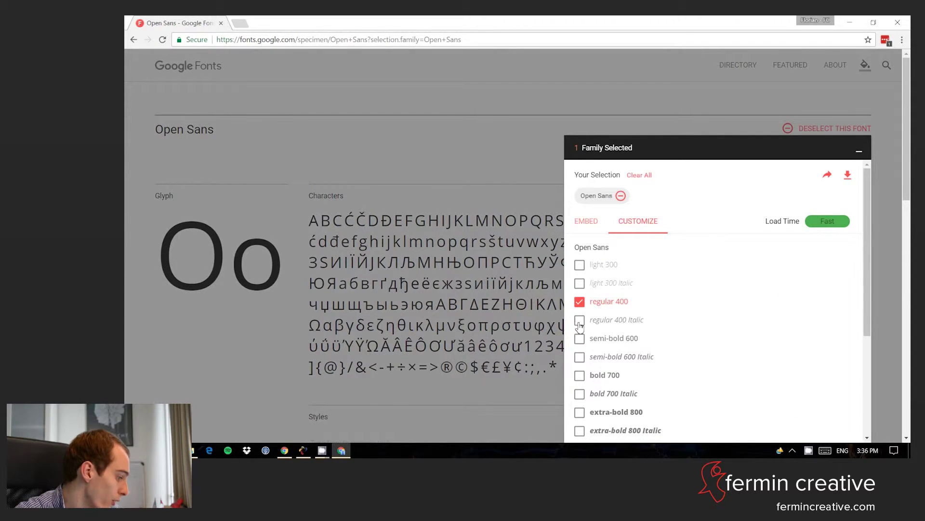
left_click(580, 319)
scroll(627, 333, "down", 1)
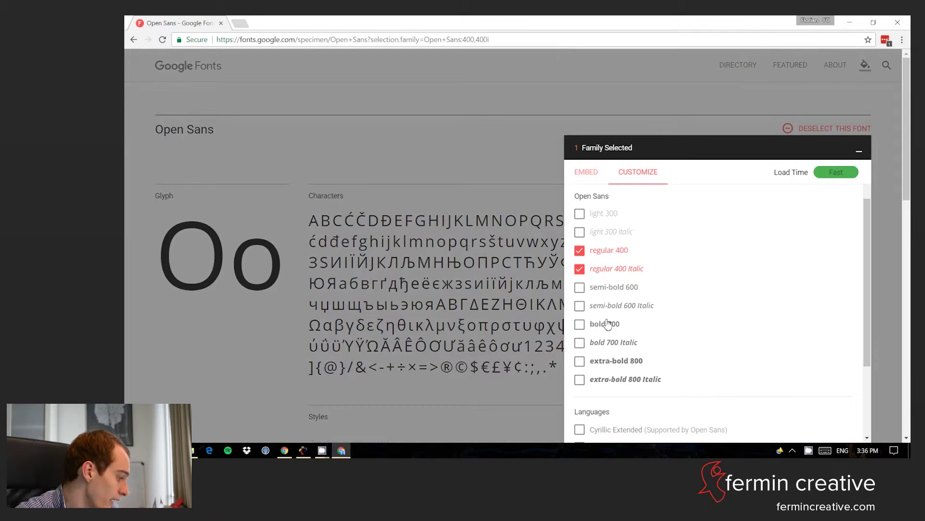
left_click(580, 288)
scroll(689, 308, "down", 1)
scroll(691, 309, "down", 1)
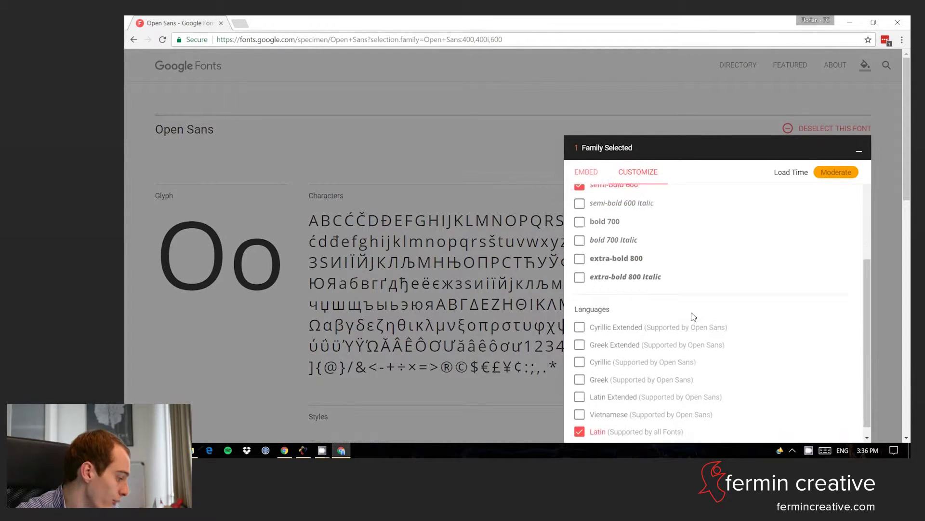
scroll(693, 313, "up", 3)
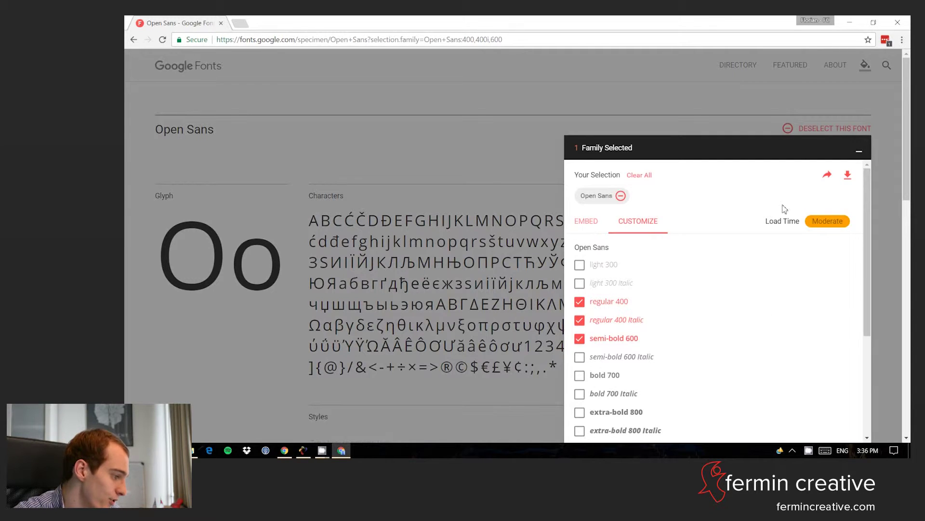
left_click(826, 179)
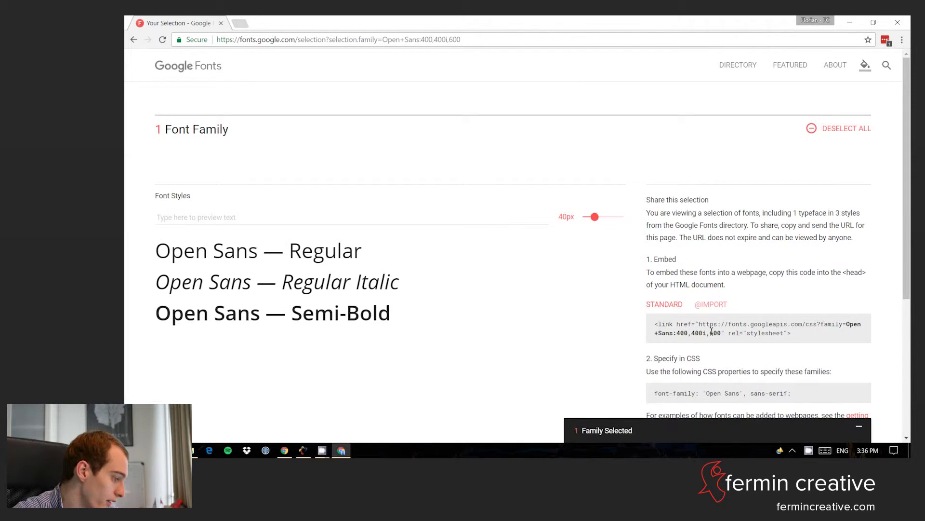
Highlight Open+Sans:400,400i,600 in the embed link code and return to the WordPress Customizer
scroll(712, 331, "down", 1)
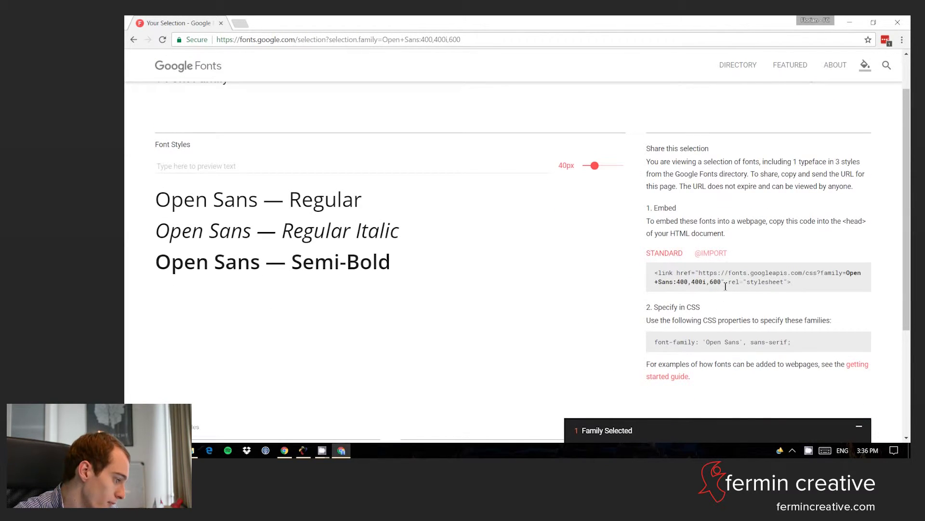
left_click_drag(722, 285, 851, 274)
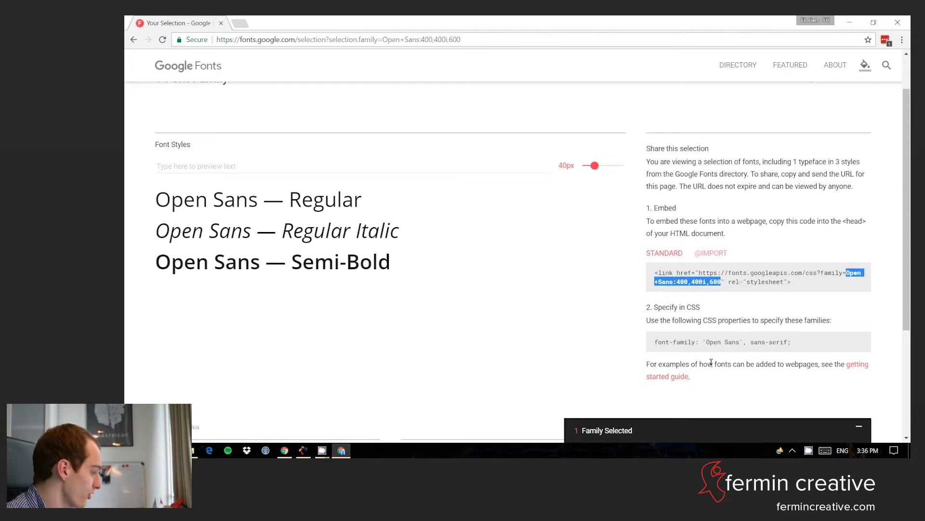
left_click(284, 450)
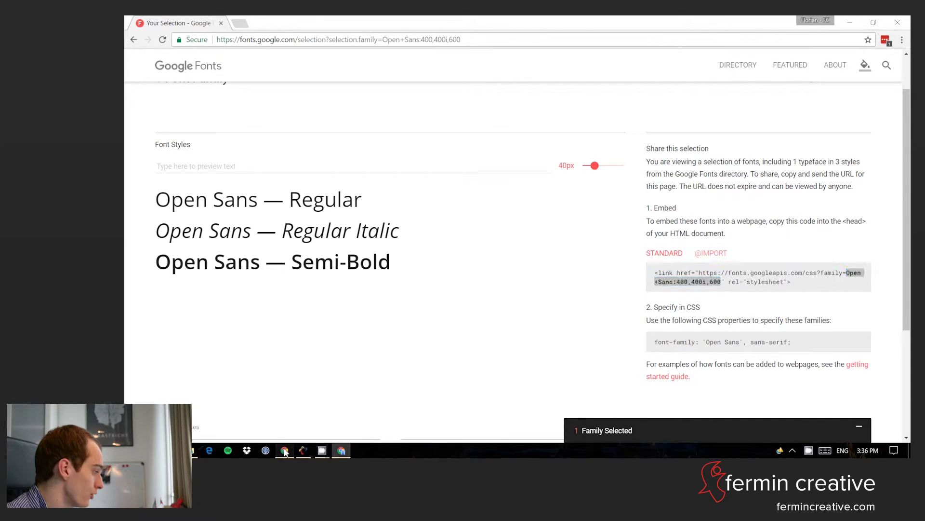
Replace the Body font name with Open+Sans:400,400i,600 and change the font family to Open Sans
triple_click(250, 235)
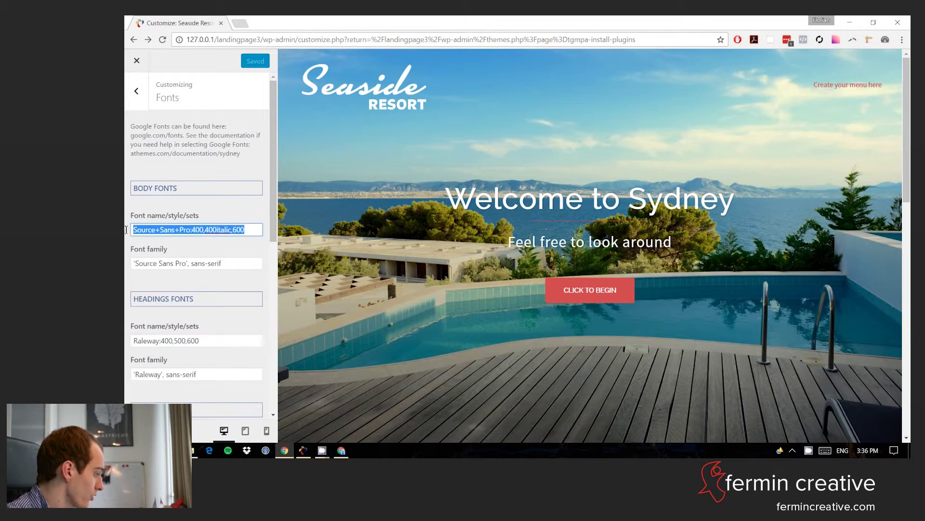
type("Open+Sans:400,400i,600")
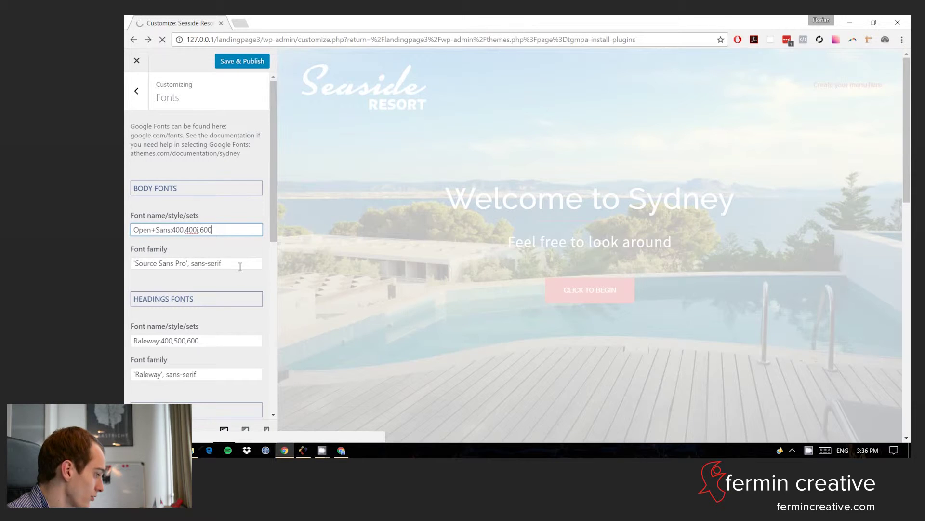
left_click(239, 265)
left_click_drag(187, 264, 135, 264)
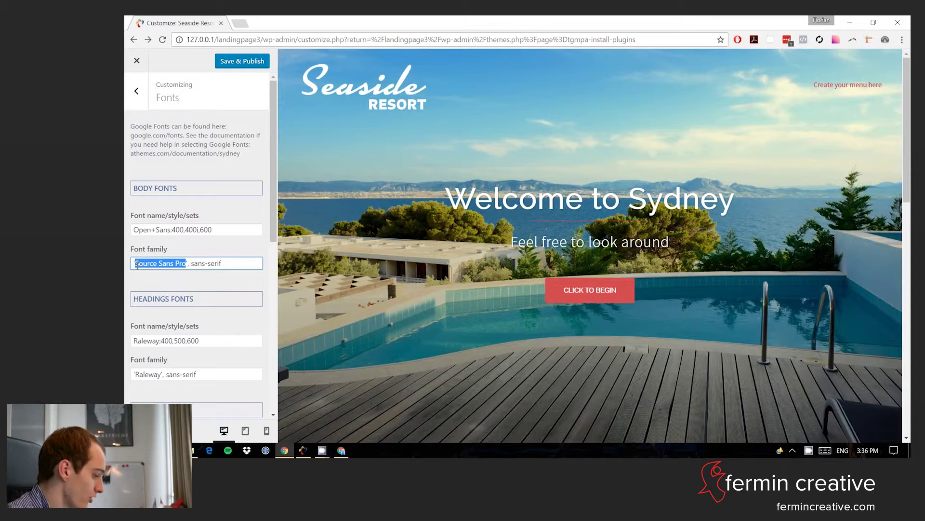
type("Open ")
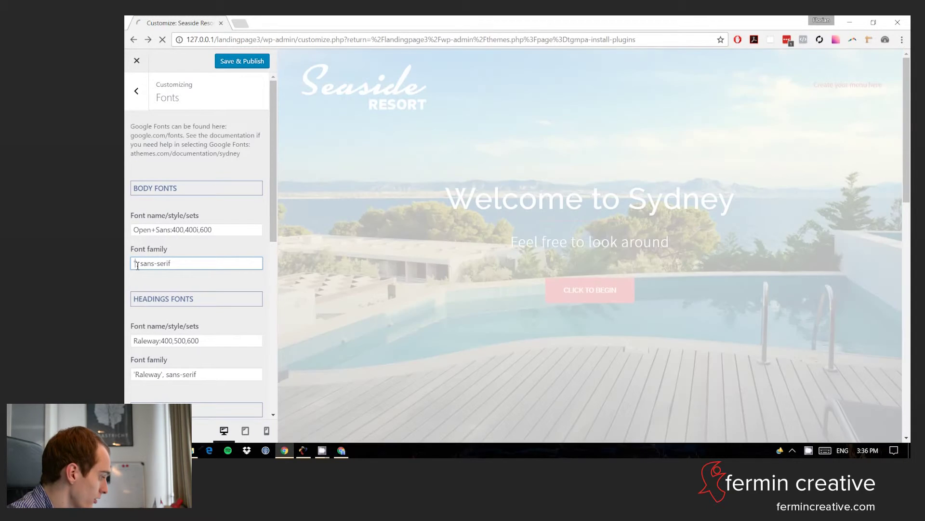
type("Sans")
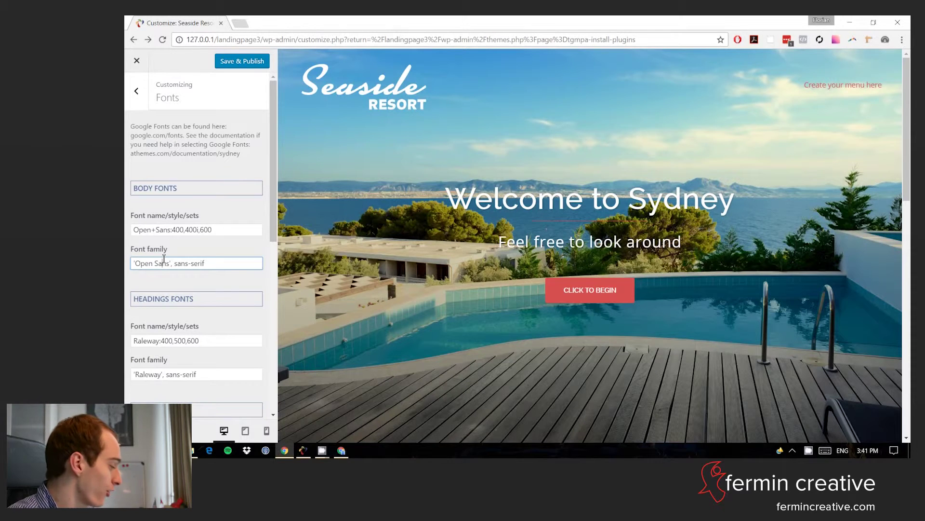
scroll(574, 159, "down", 6)
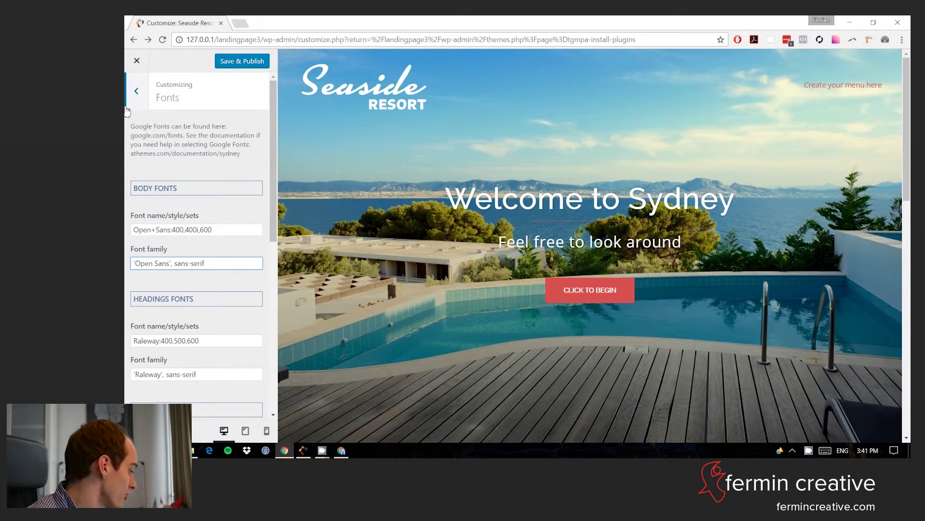
left_click(143, 91)
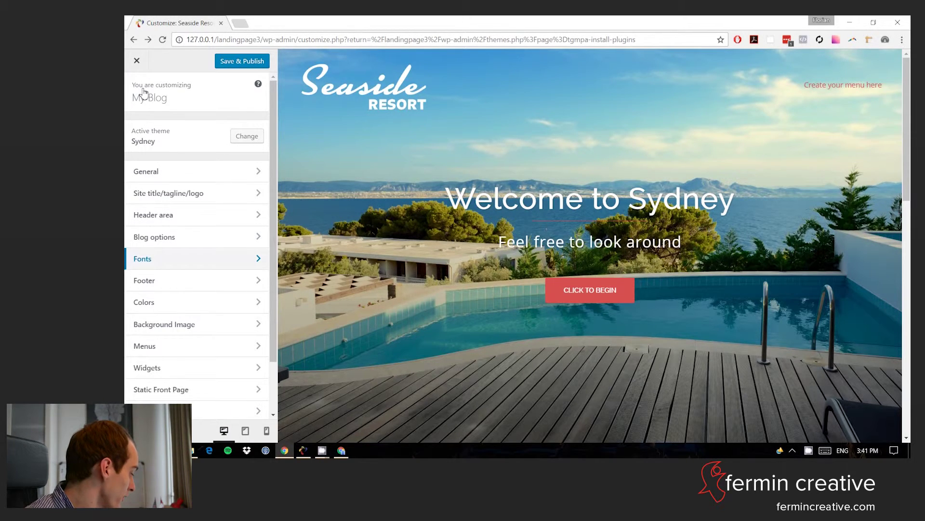
Under Colors > General, set Primary color to light blue (about #57cfed) with the picker
left_click(195, 304)
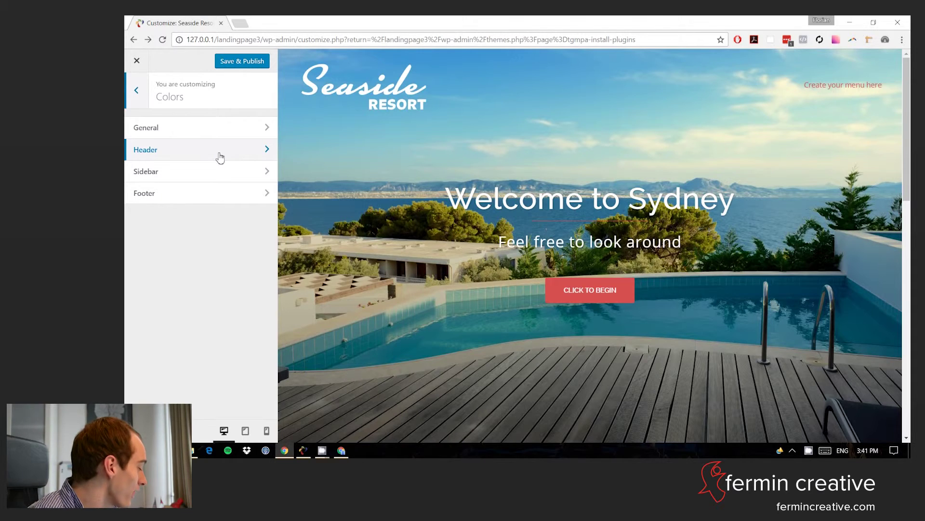
left_click(203, 126)
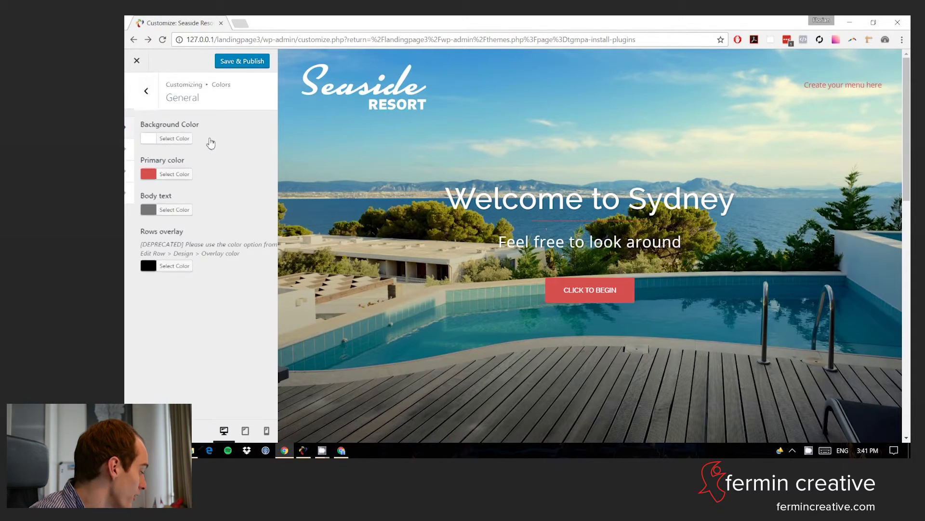
left_click(164, 174)
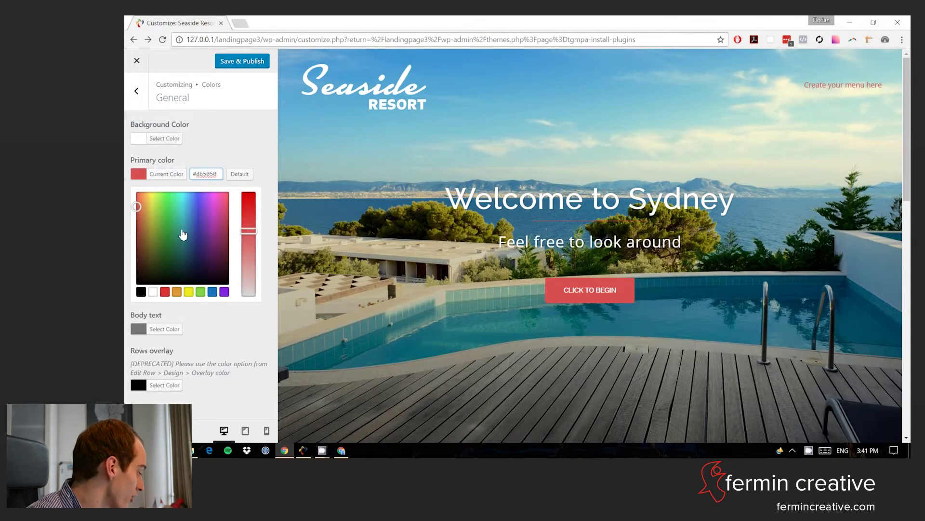
left_click_drag(165, 235, 187, 198)
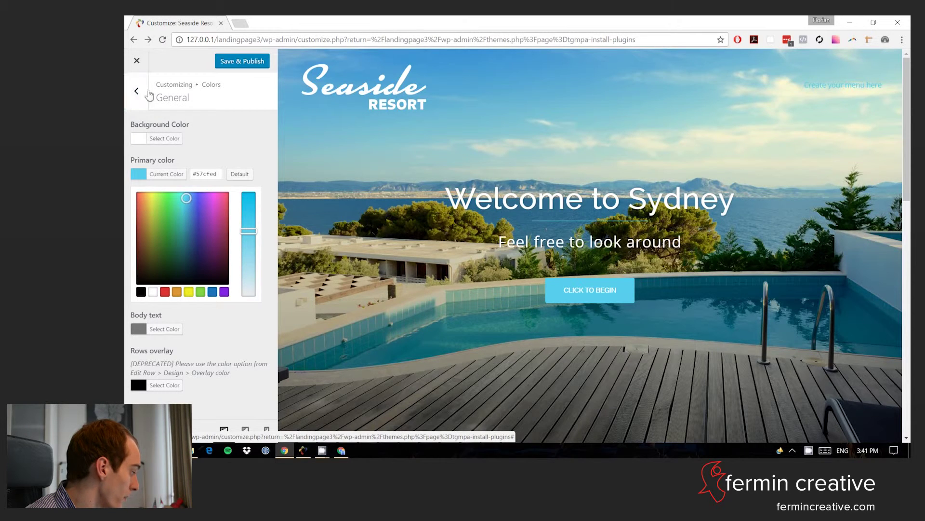
scroll(430, 203, "down", 5)
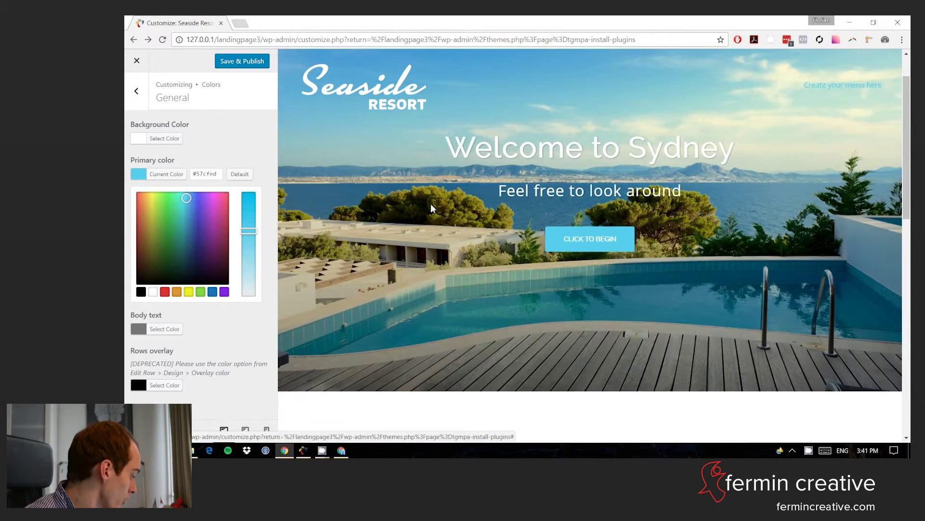
scroll(285, 267, "down", 8)
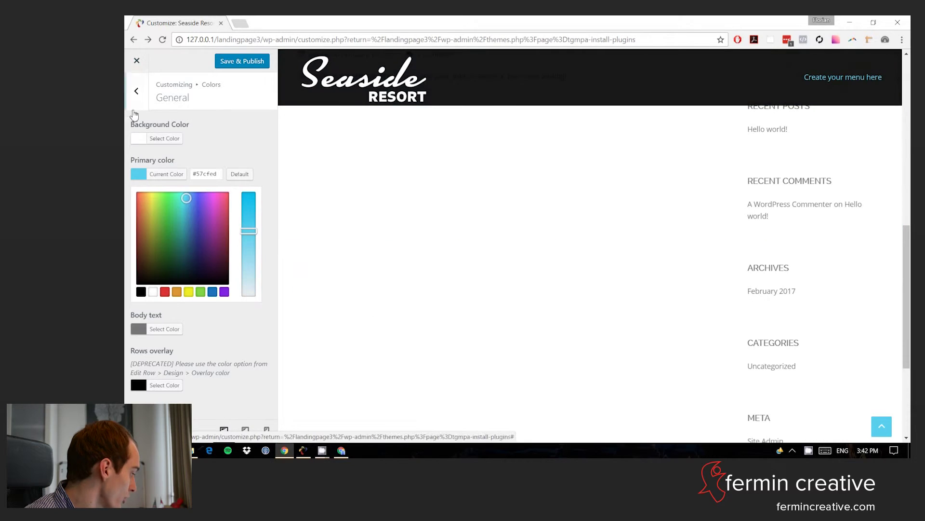
left_click(137, 90)
After trying green and yellow-green, set the Header menu background colour to dark blue #224075
left_click(206, 157)
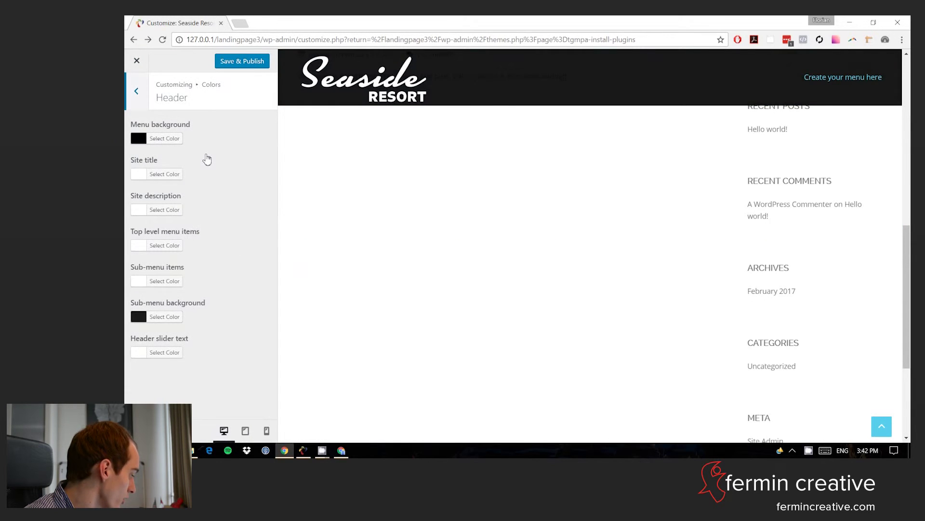
left_click(144, 139)
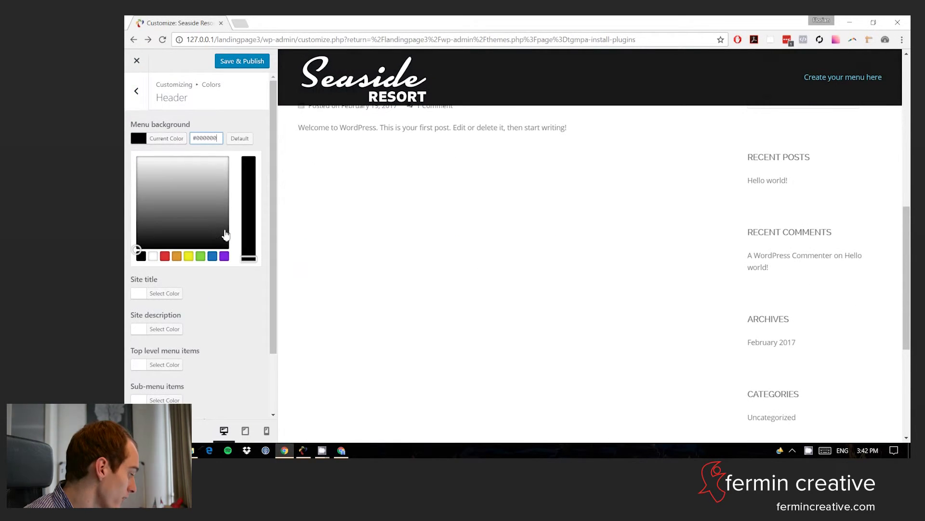
left_click(200, 256)
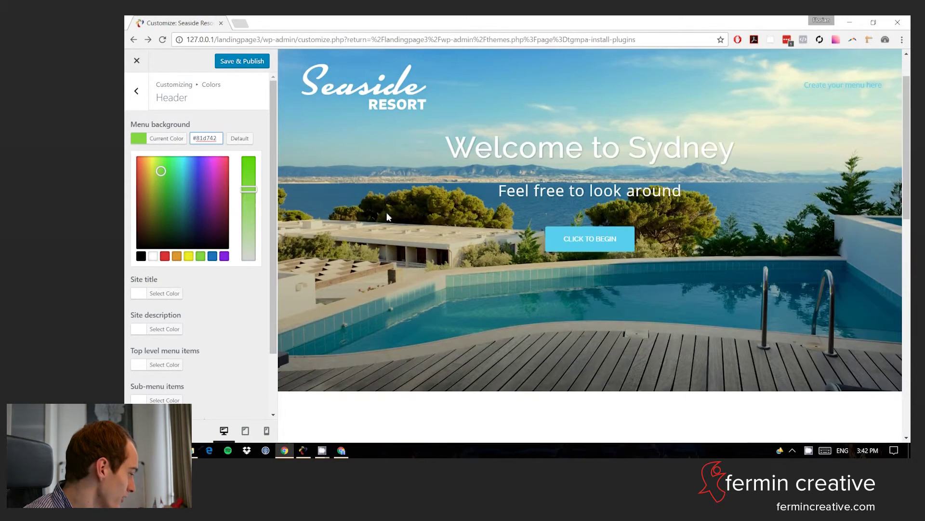
scroll(386, 212, "down", 2)
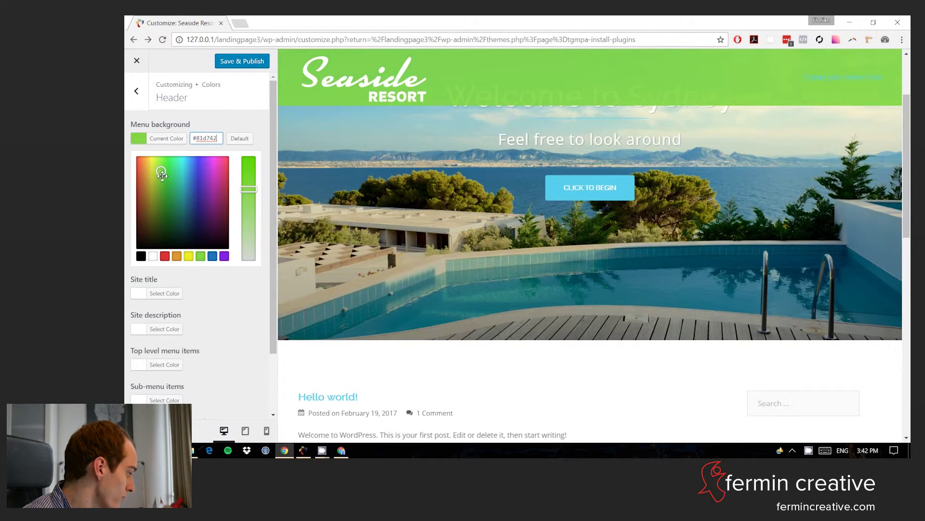
left_click(154, 172)
left_click_drag(154, 173, 193, 207)
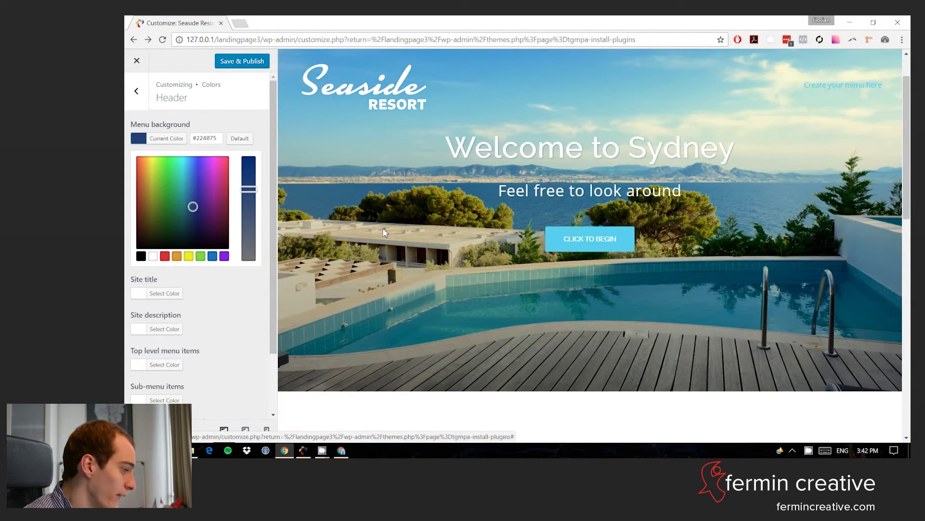
Scroll down the Header colour settings to the Top level menu items colour and start editing it
scroll(384, 231, "down", 3)
scroll(383, 232, "up", 3)
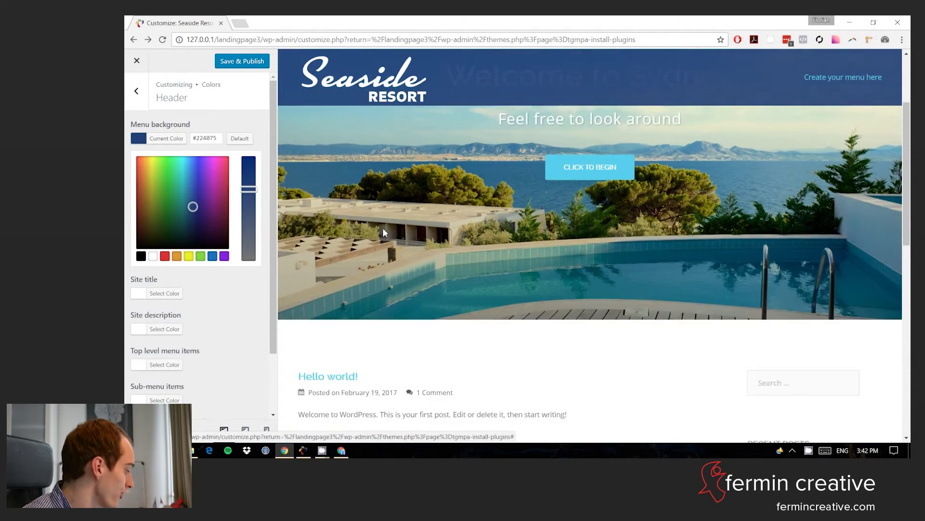
scroll(244, 256, "down", 1)
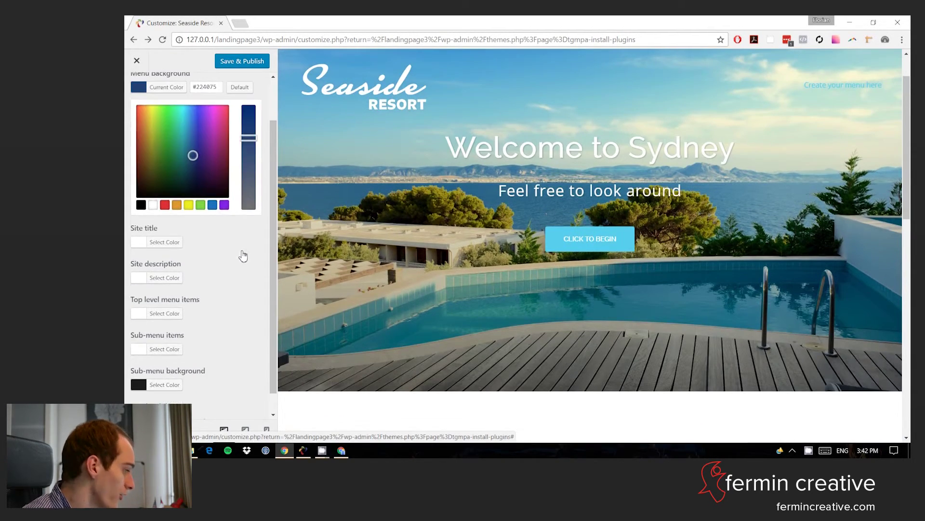
scroll(412, 242, "down", 1)
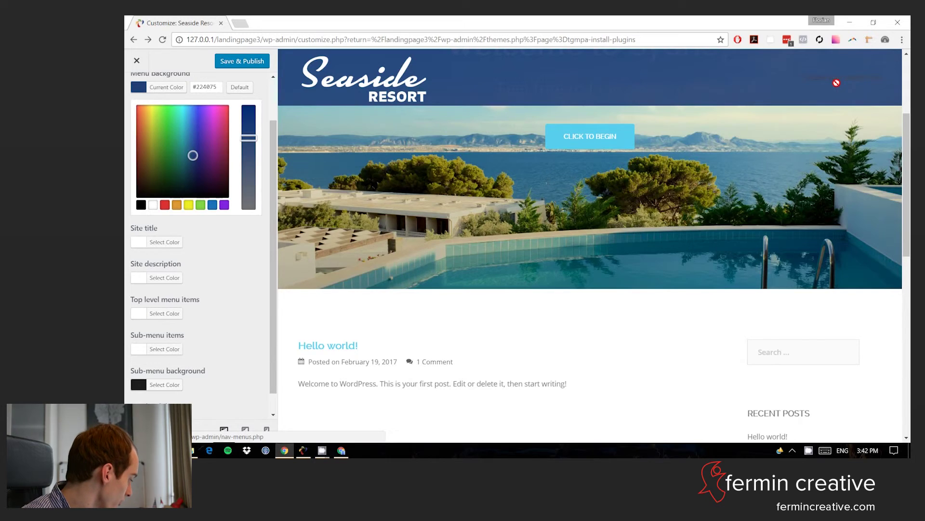
scroll(419, 269, "down", 2)
scroll(182, 314, "down", 1)
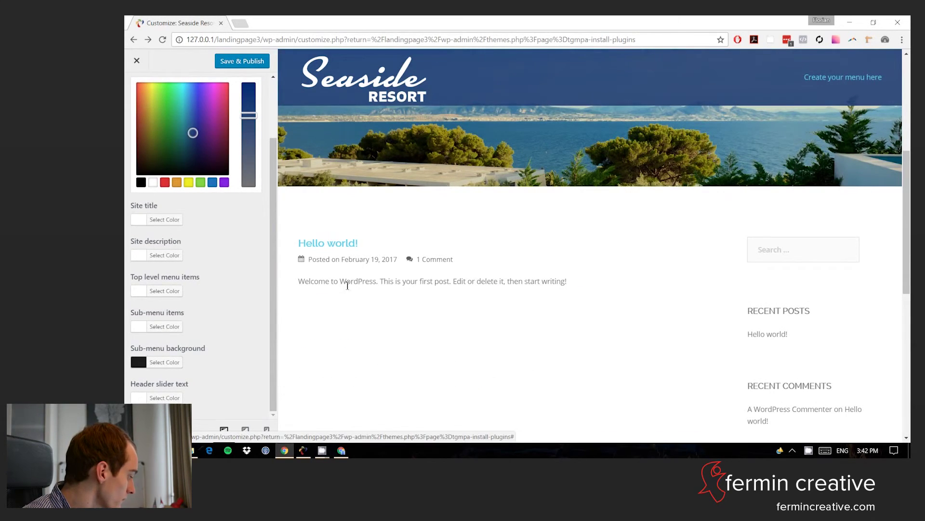
scroll(440, 309, "down", 1)
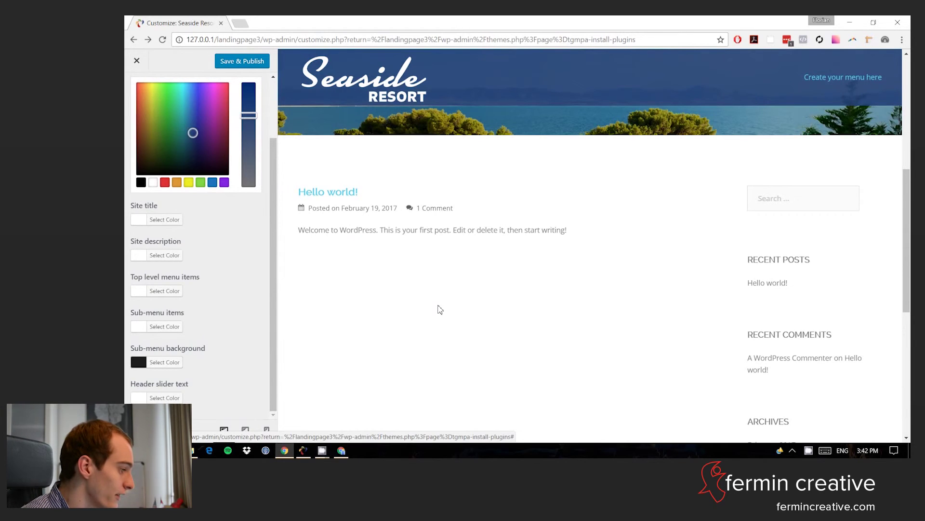
scroll(439, 309, "up", 3)
scroll(440, 308, "down", 1)
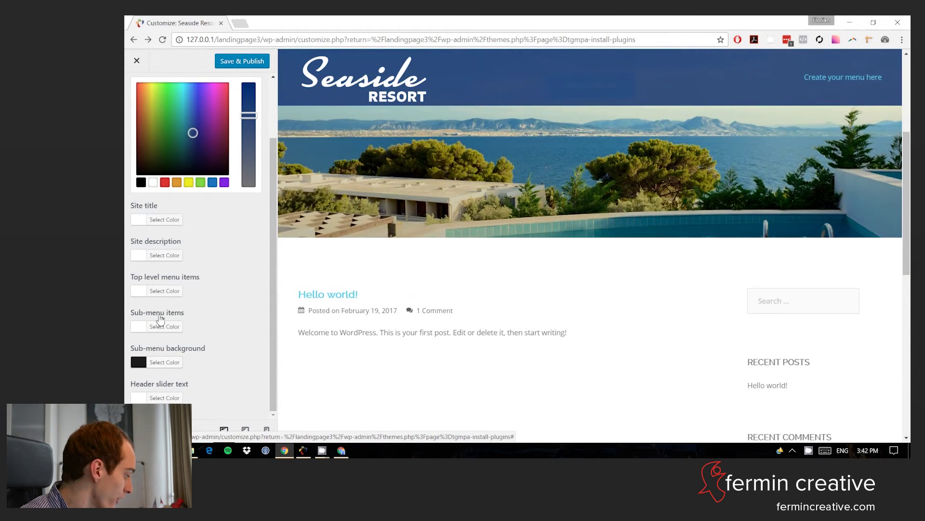
left_click(164, 290)
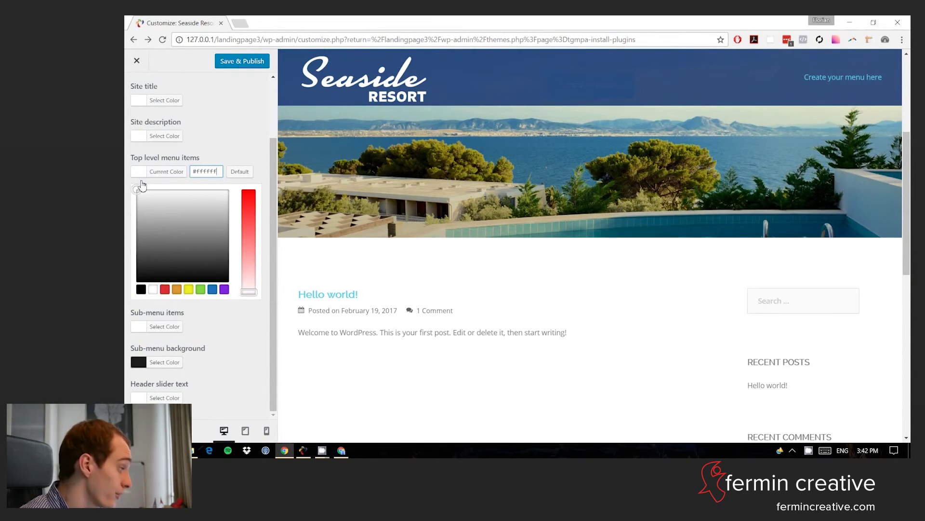